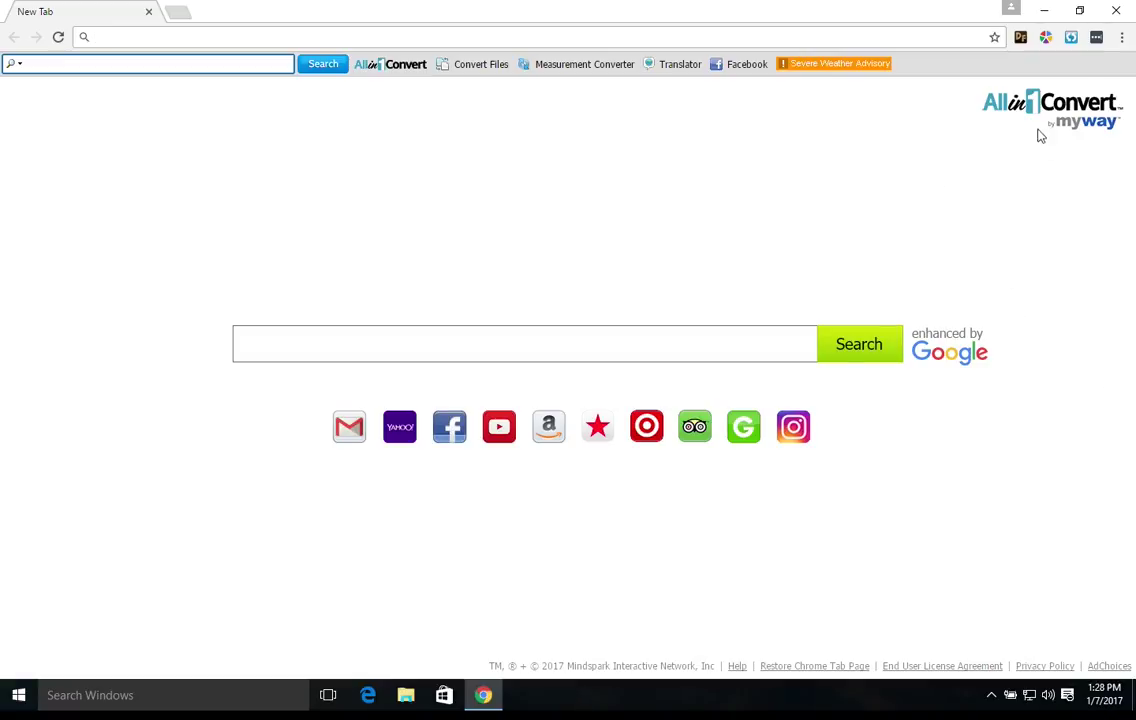
- Open About Google Chrome and confirm version 55.0.2883.87 is up to date
click(1122, 40)
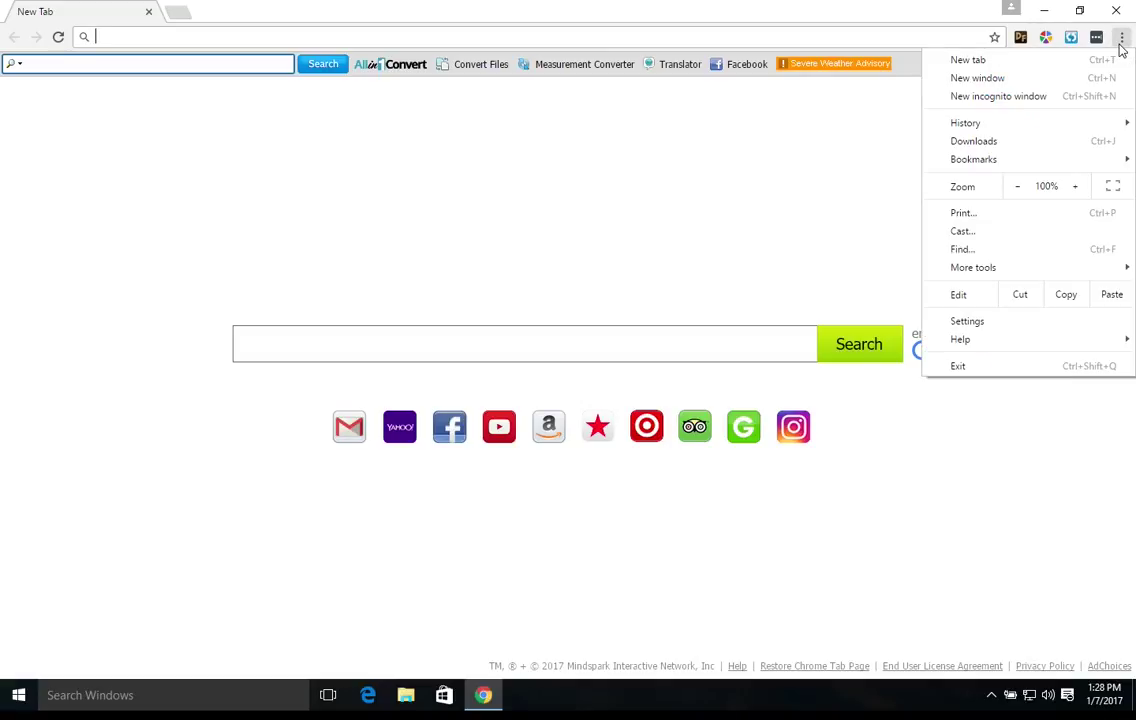
mouse_move(962, 341)
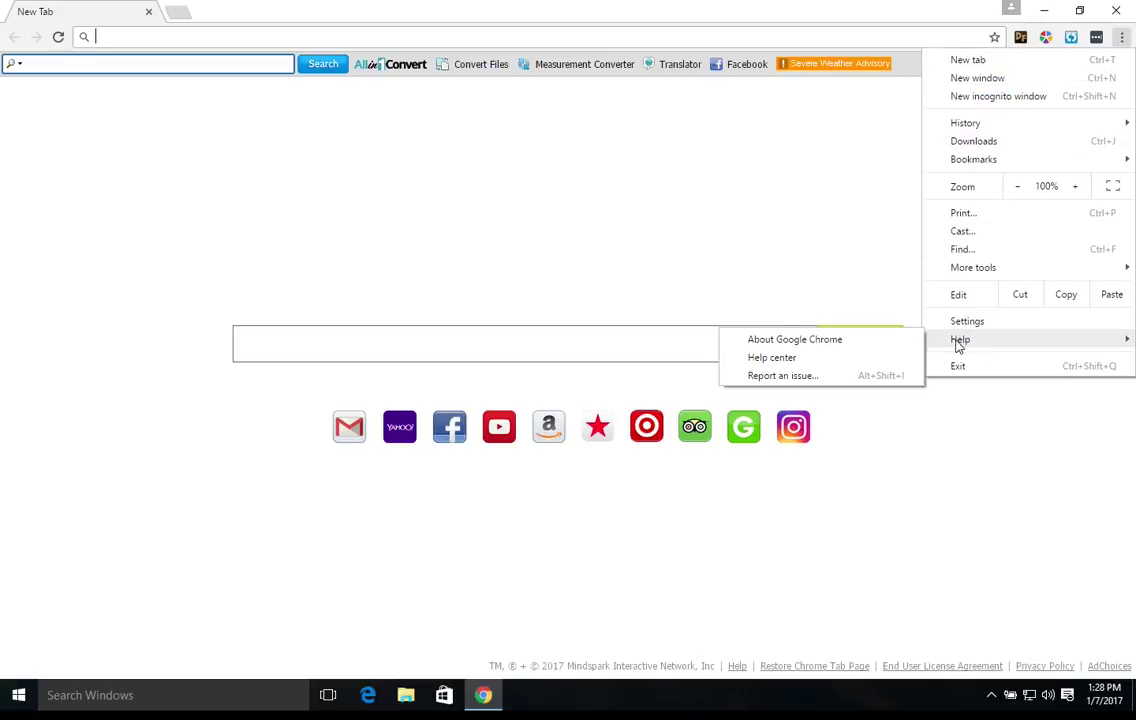
click(818, 341)
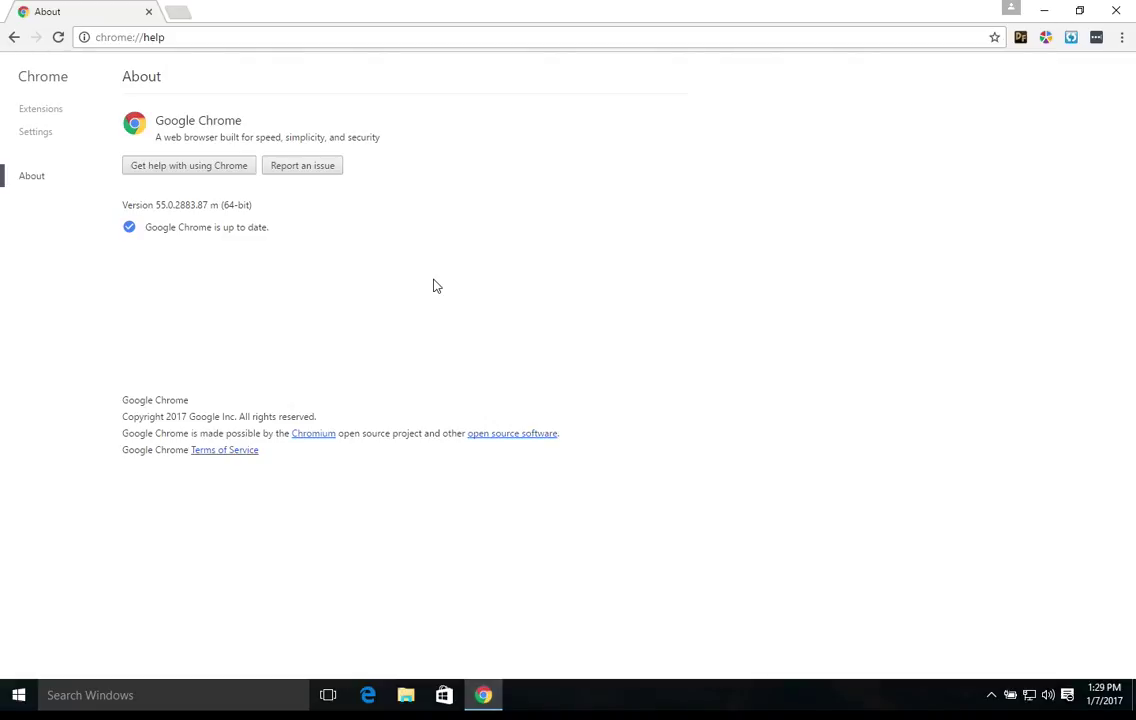
click(196, 38)
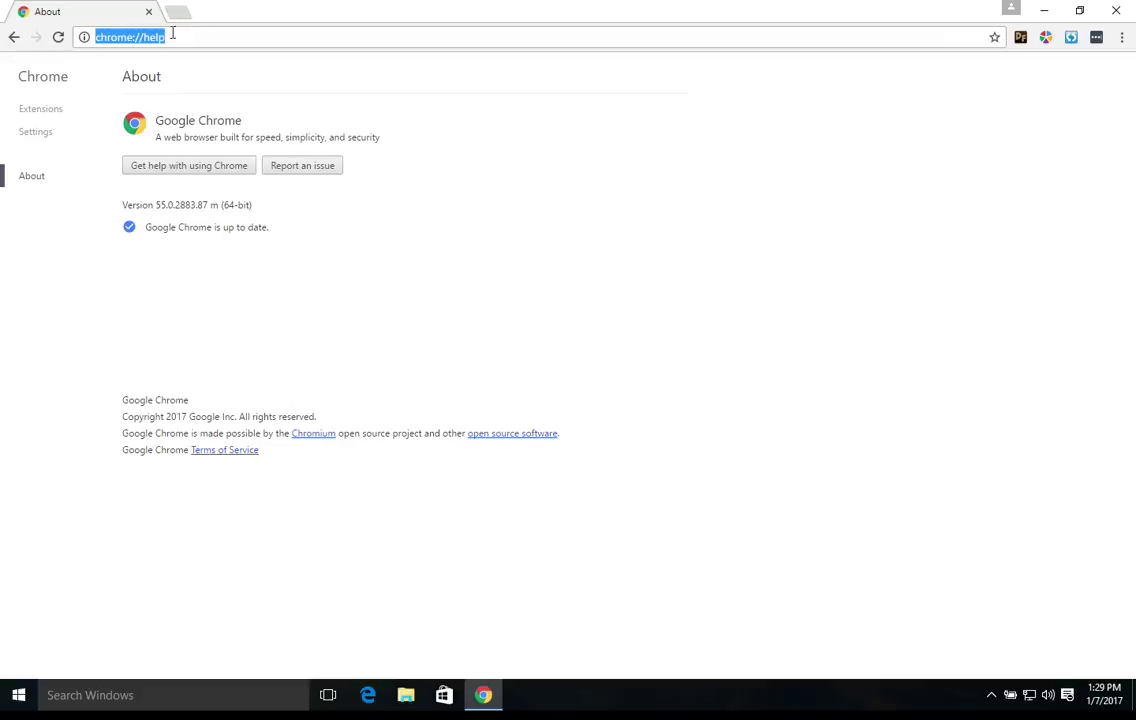
- Edit the address bar to load the chrome://components page
click(185, 37)
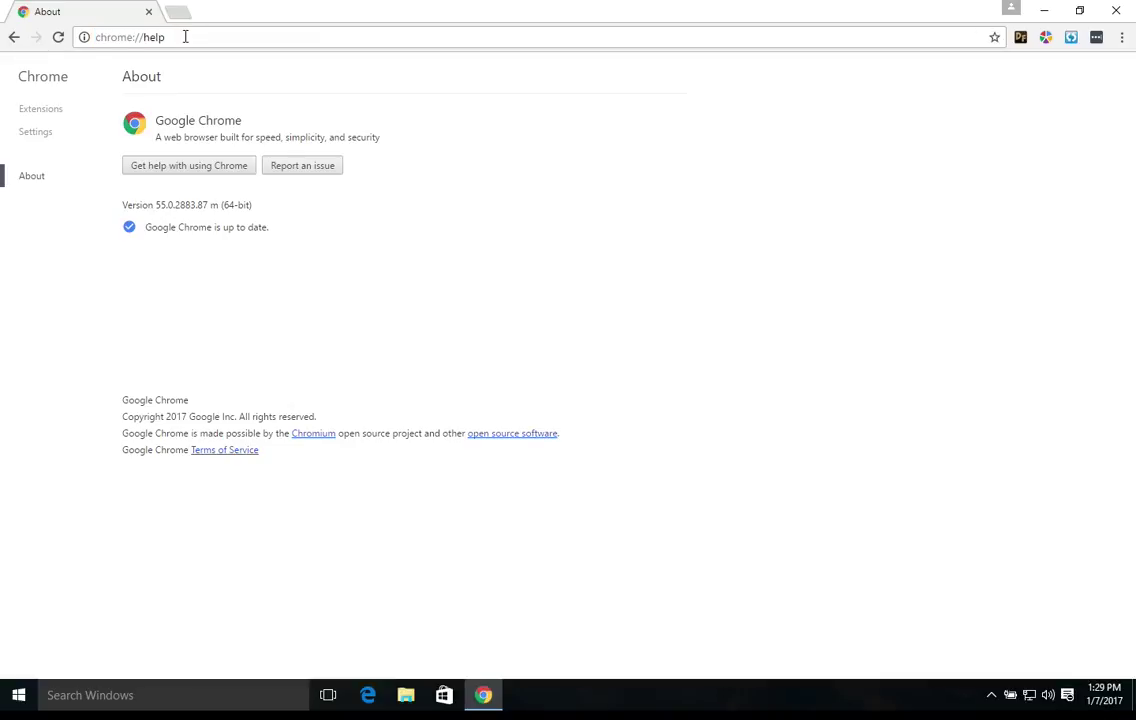
key(BackSpace)
key(BackSpace)
key(BackSpace)
key(BackSpace)
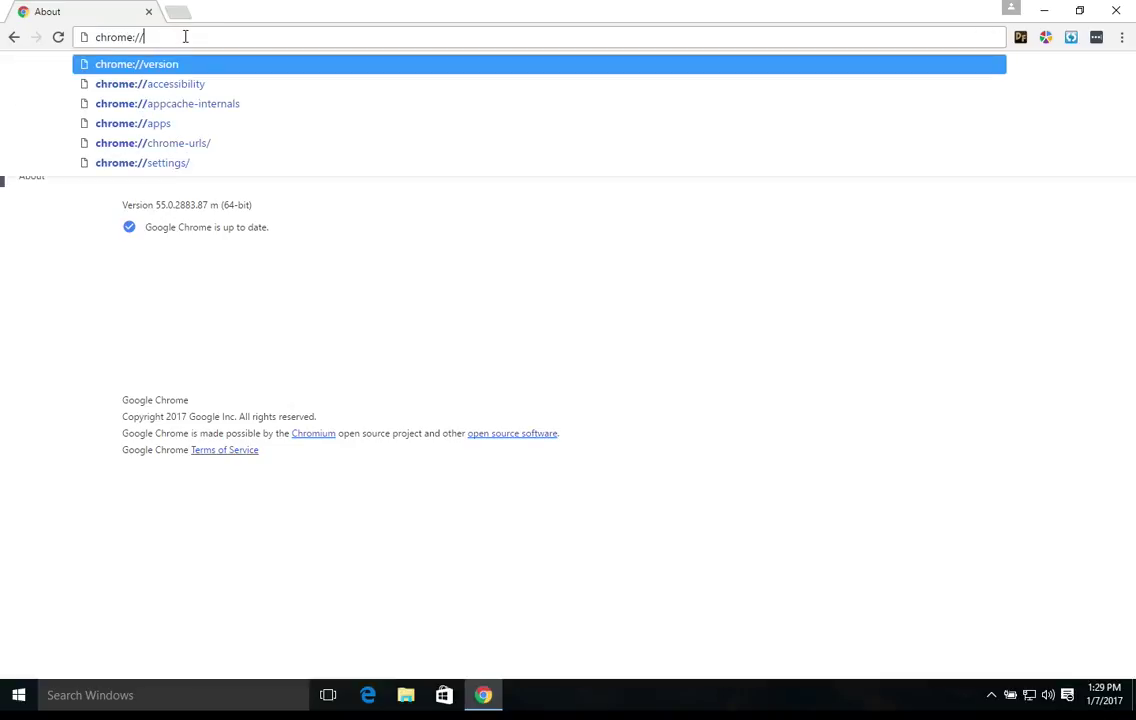
text(co)
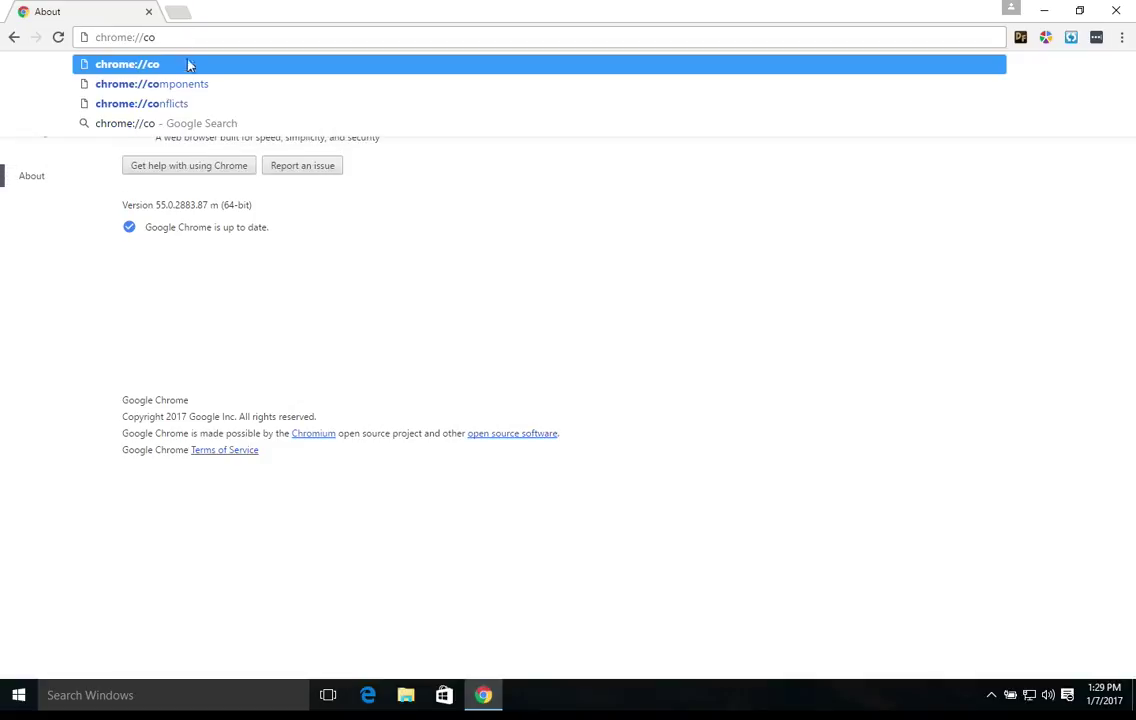
click(189, 86)
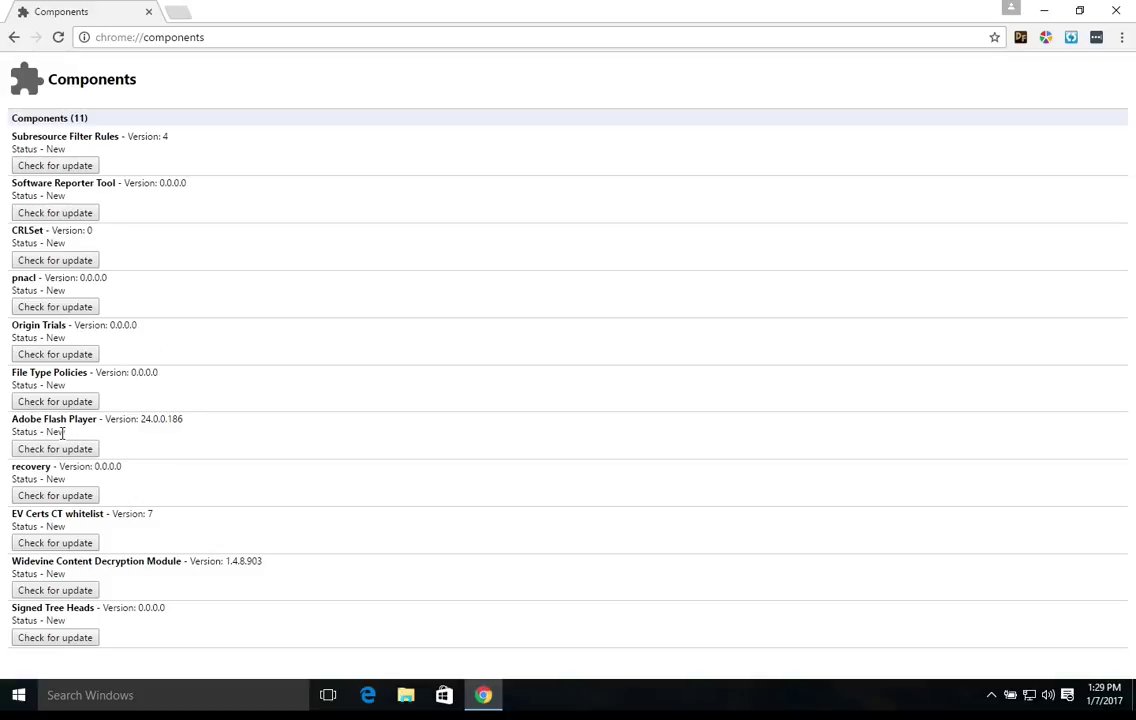
- Check Adobe Flash Player for an update, then go back to the About page
click(76, 450)
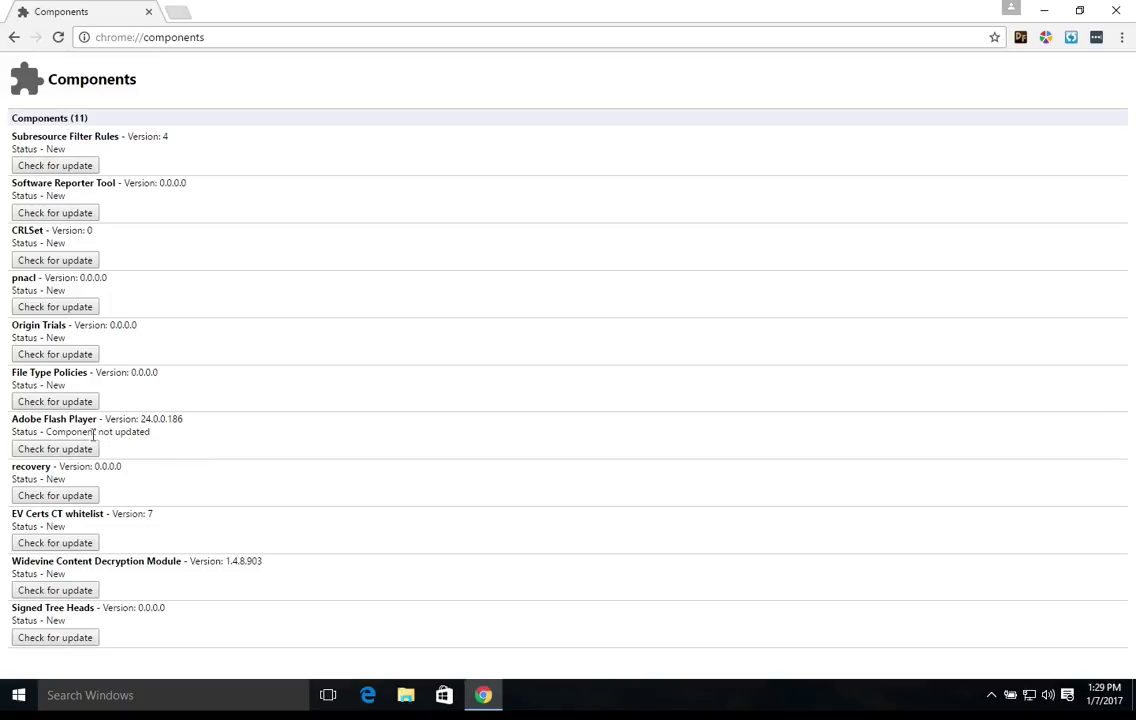
drag(84, 434, 143, 434)
click(197, 447)
click(14, 37)
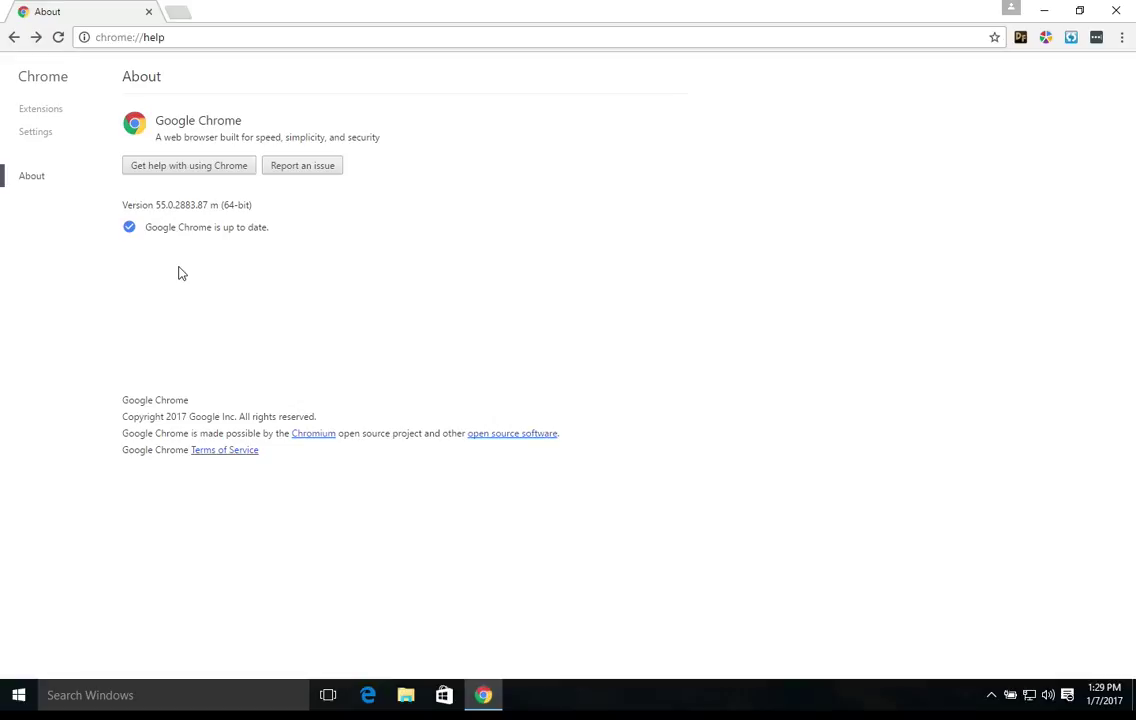
click(172, 41)
click(172, 41)
key(BackSpace)
key(BackSpace)
key(BackSpace)
key(BackSpace)
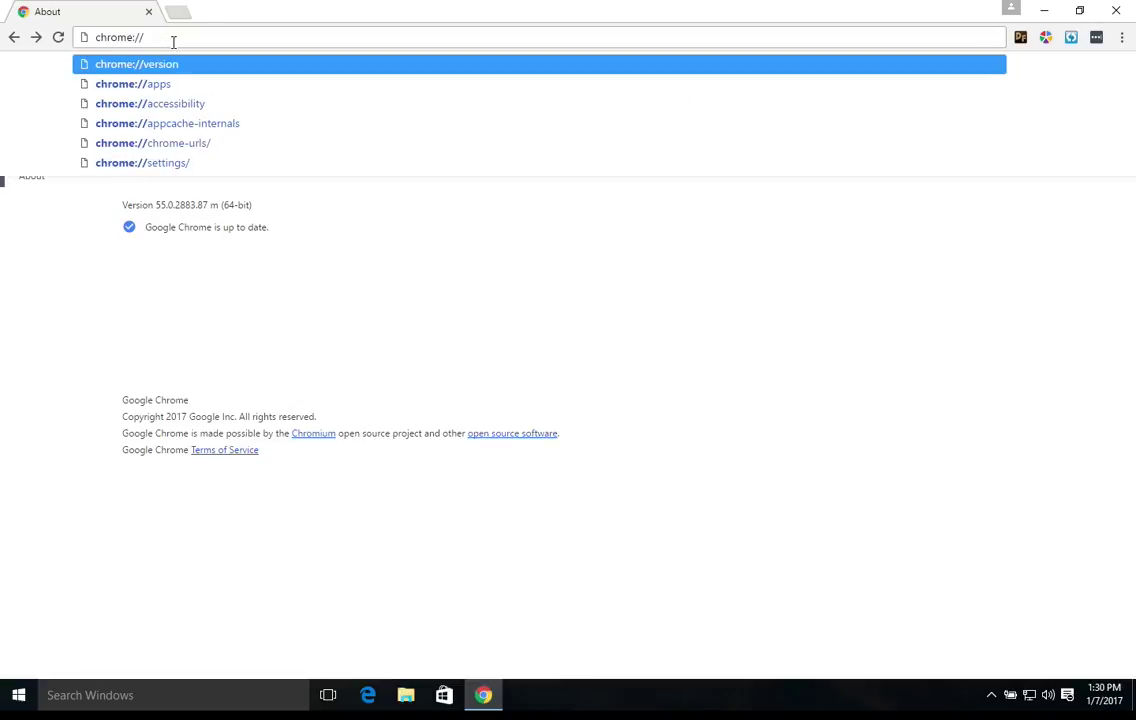
text(plugins)
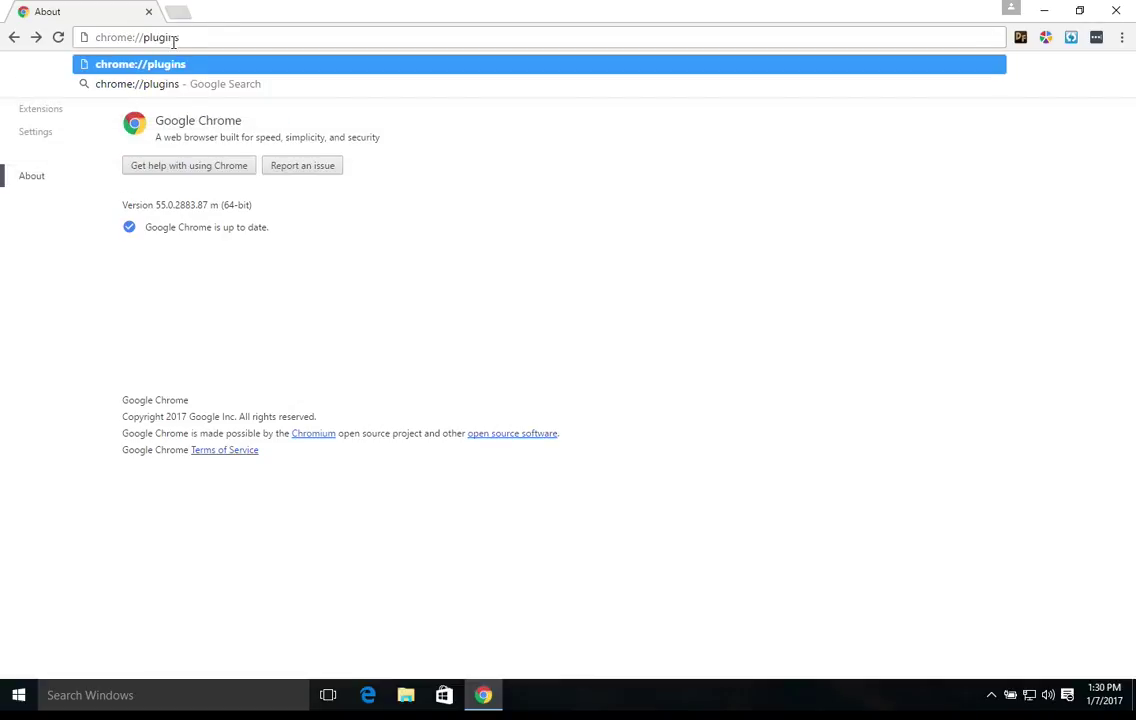
key(Return)
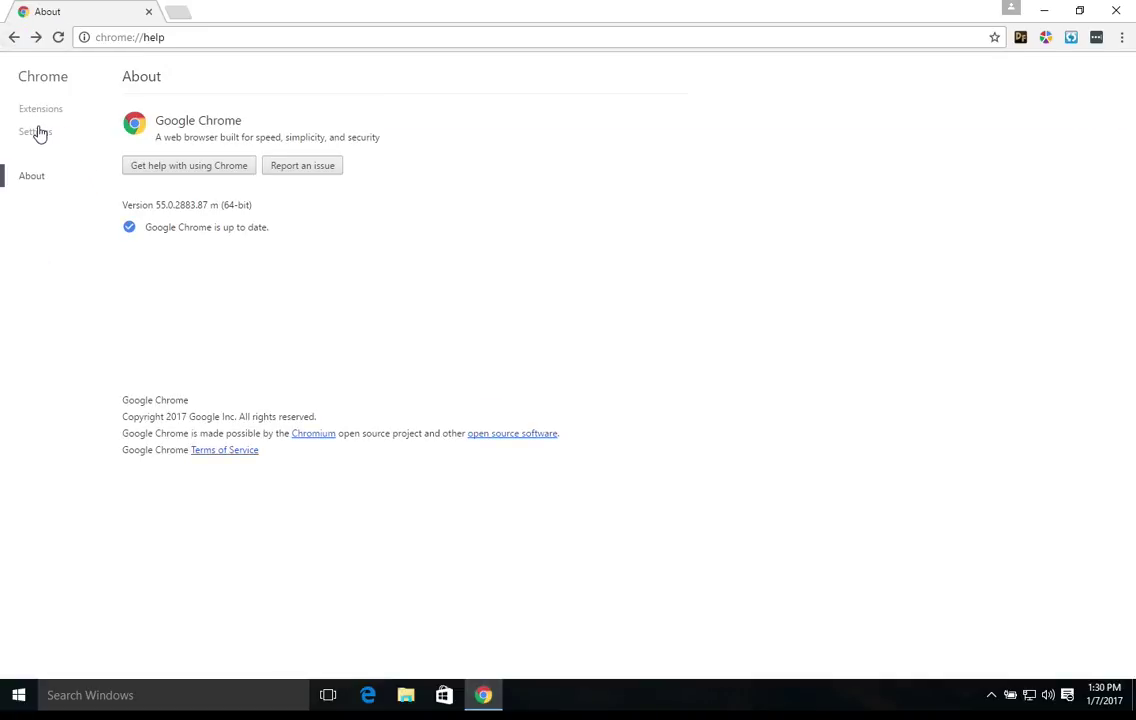
click(36, 132)
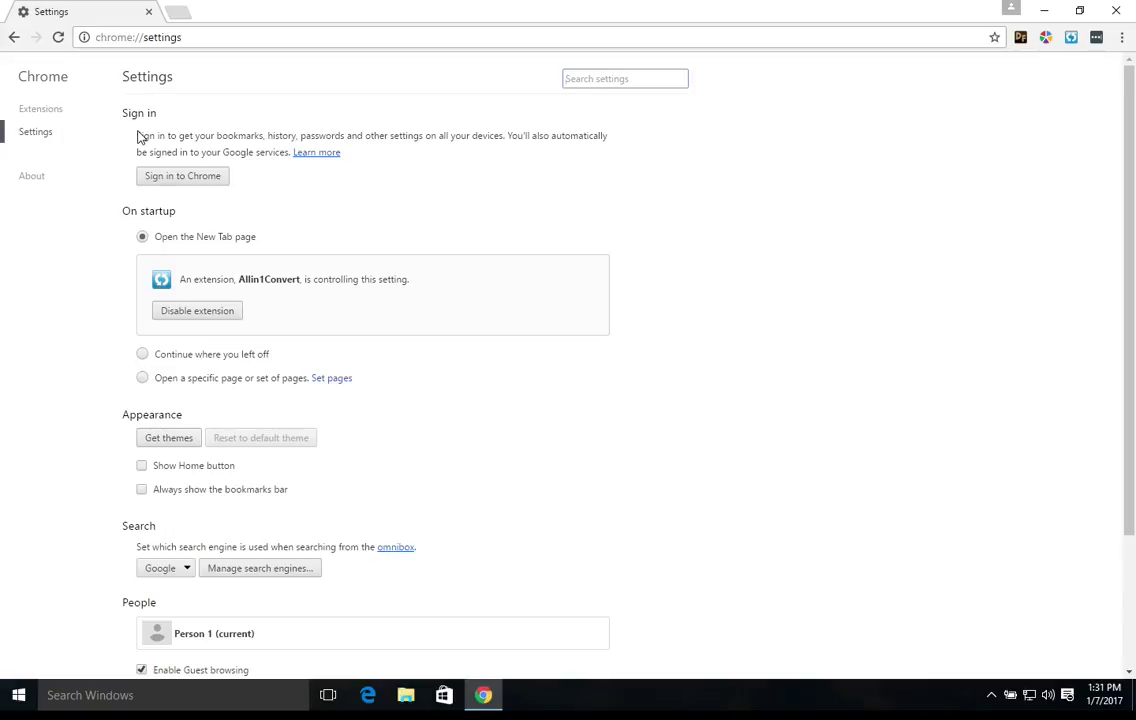
click(127, 218)
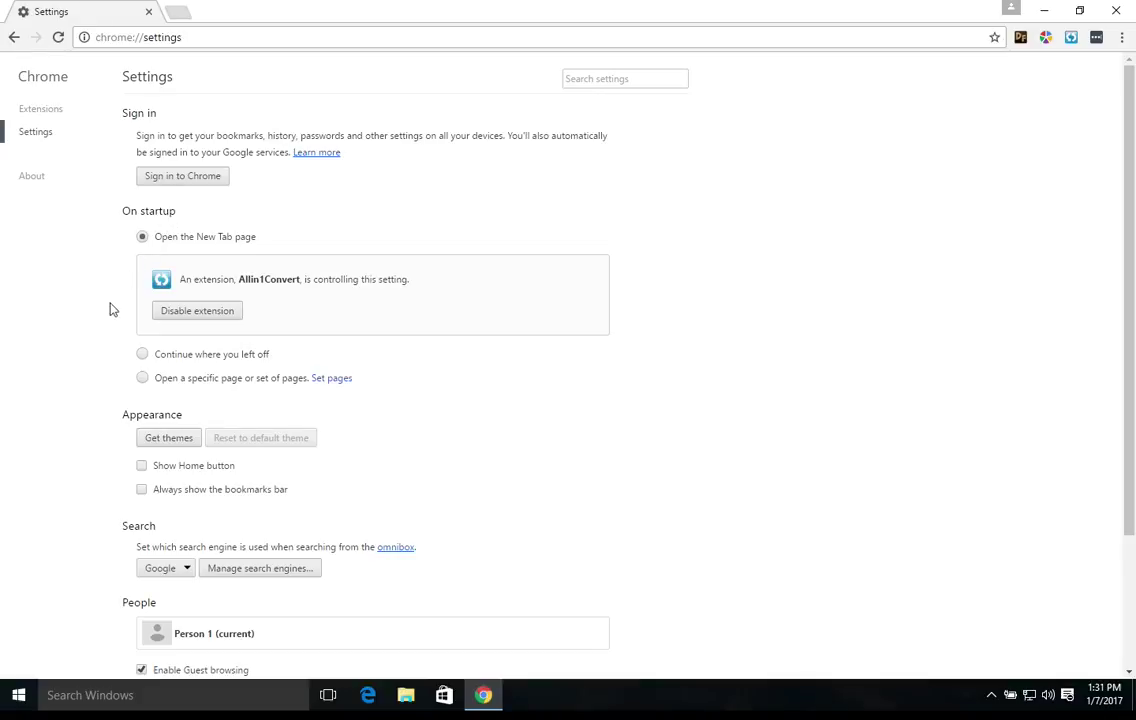
click(143, 379)
click(340, 384)
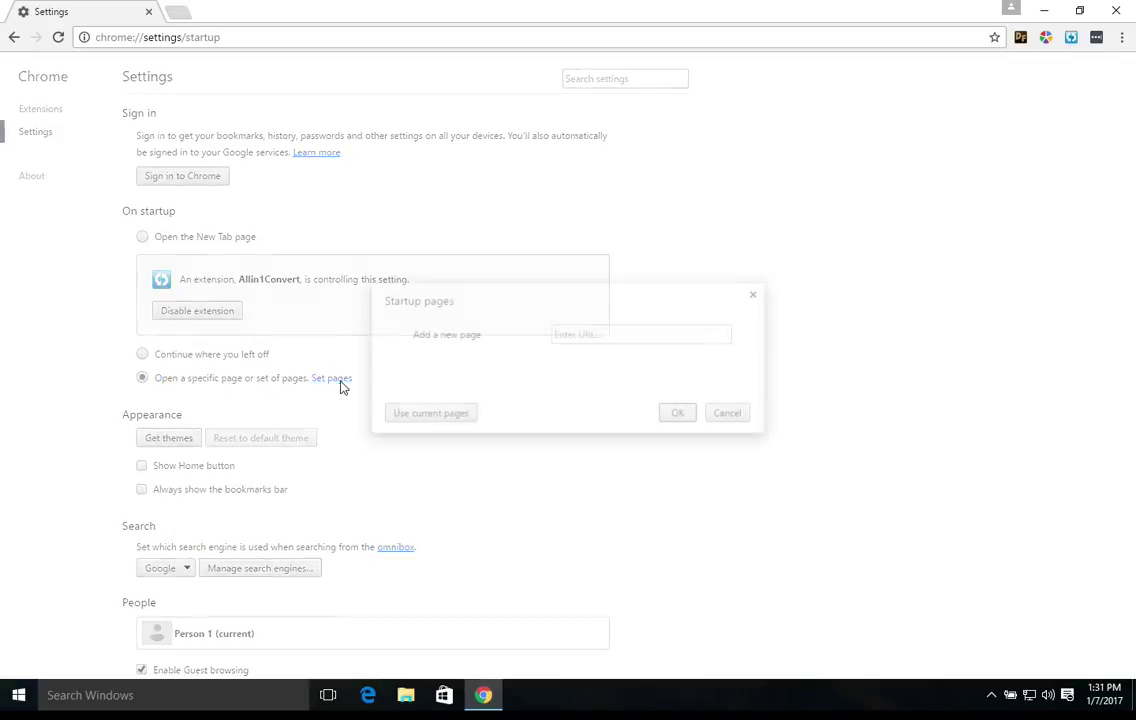
click(566, 341)
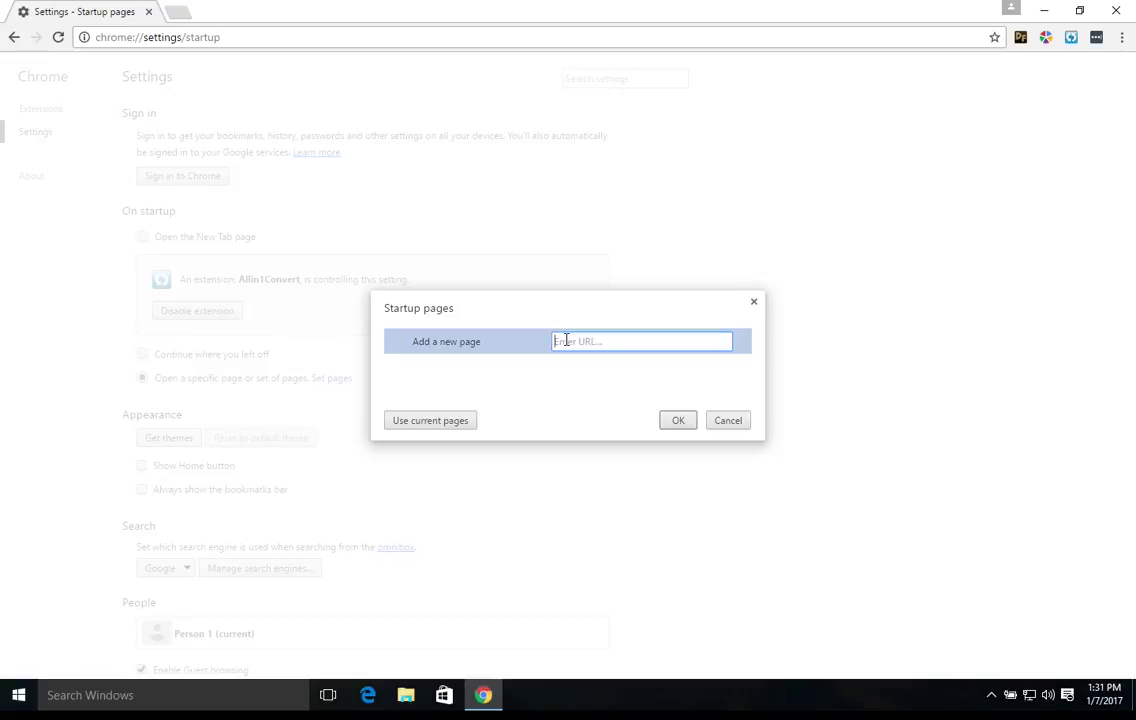
text(www.google.com)
key(Return)
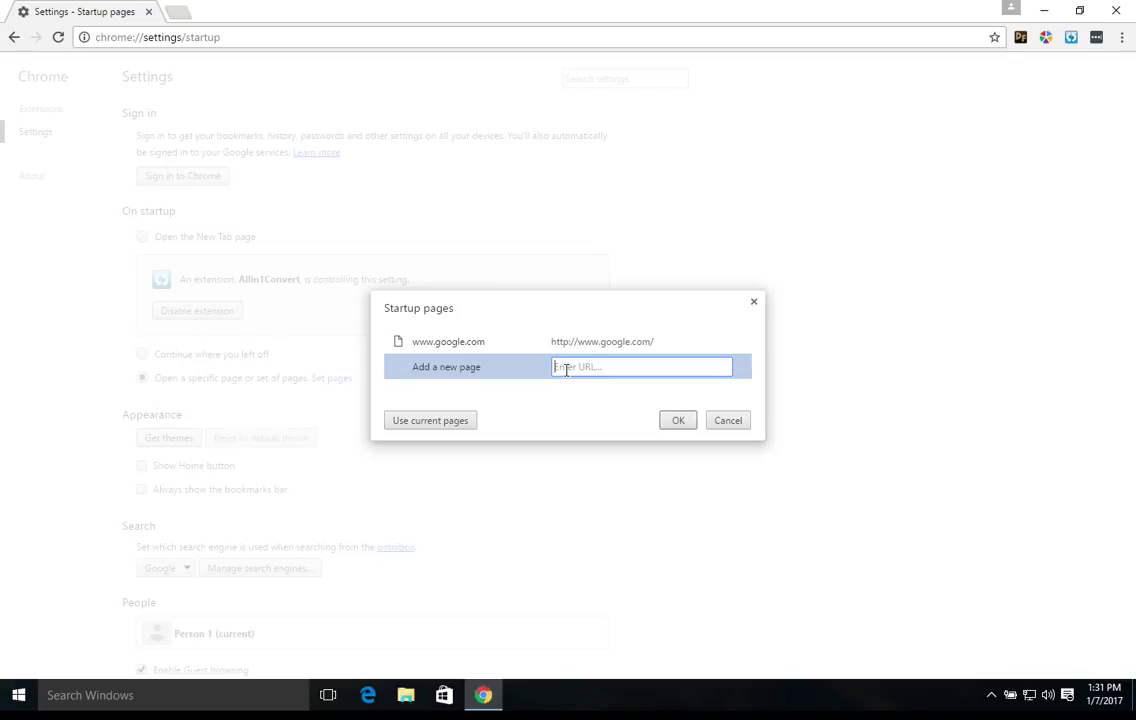
text(espn.com)
key(Return)
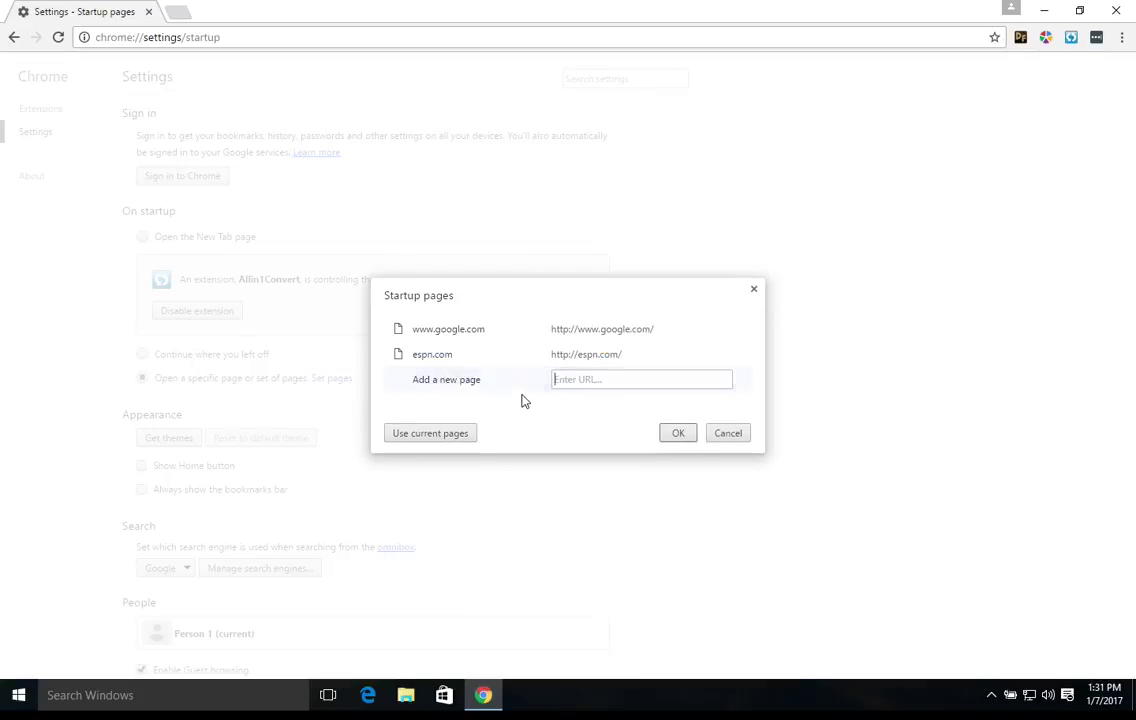
click(678, 433)
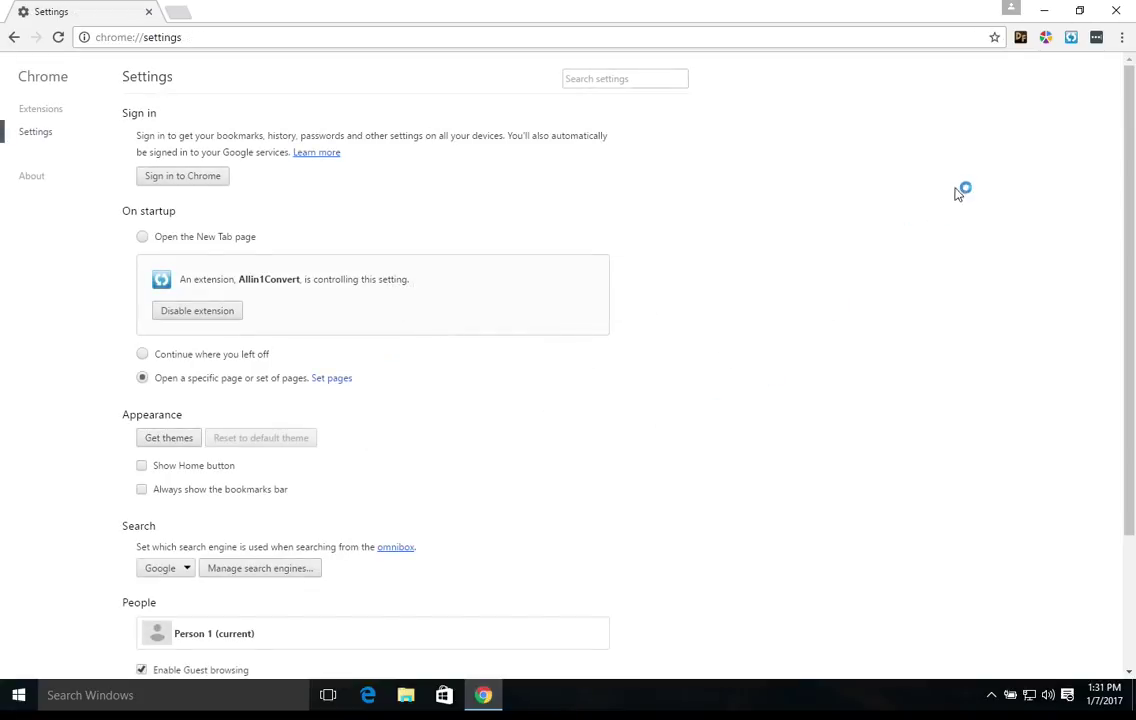
- Relaunch Chrome so the startup pages load, then reopen Settings from the menu
click(1114, 14)
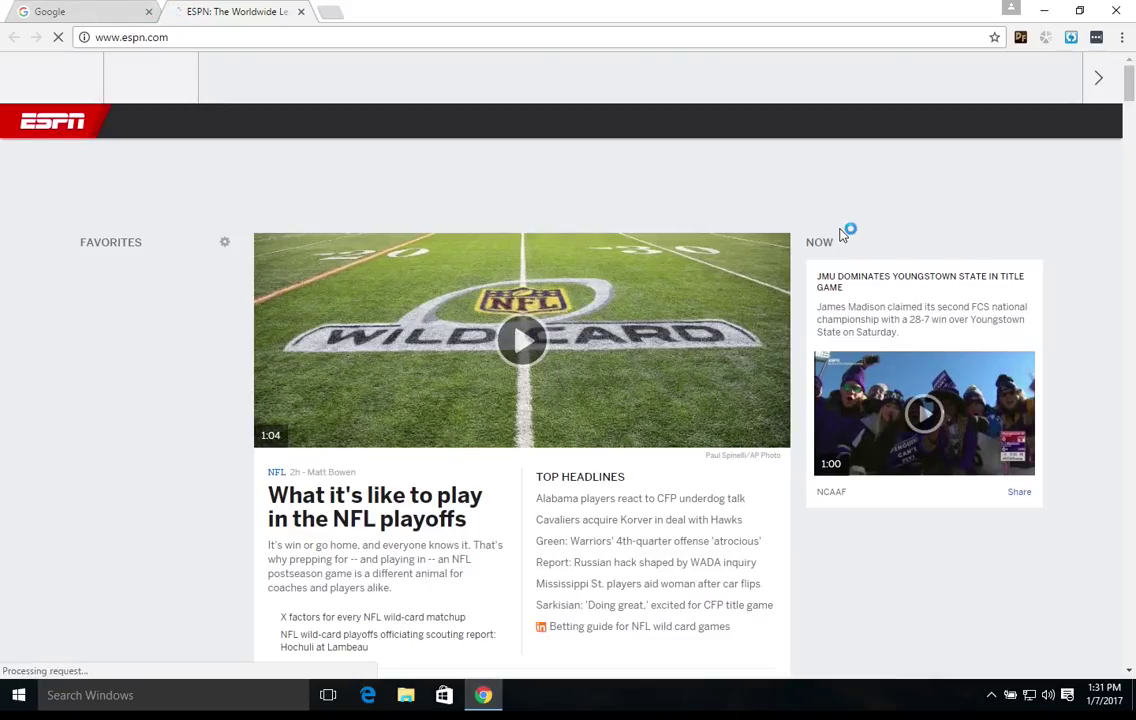
click(1122, 38)
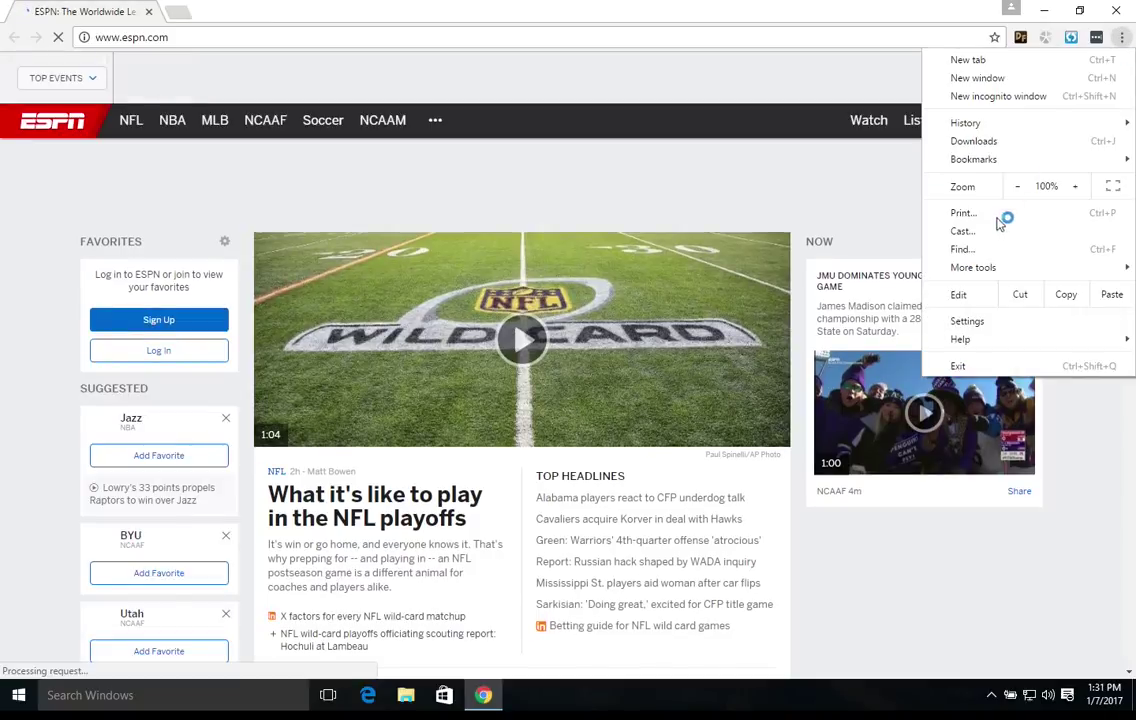
click(967, 322)
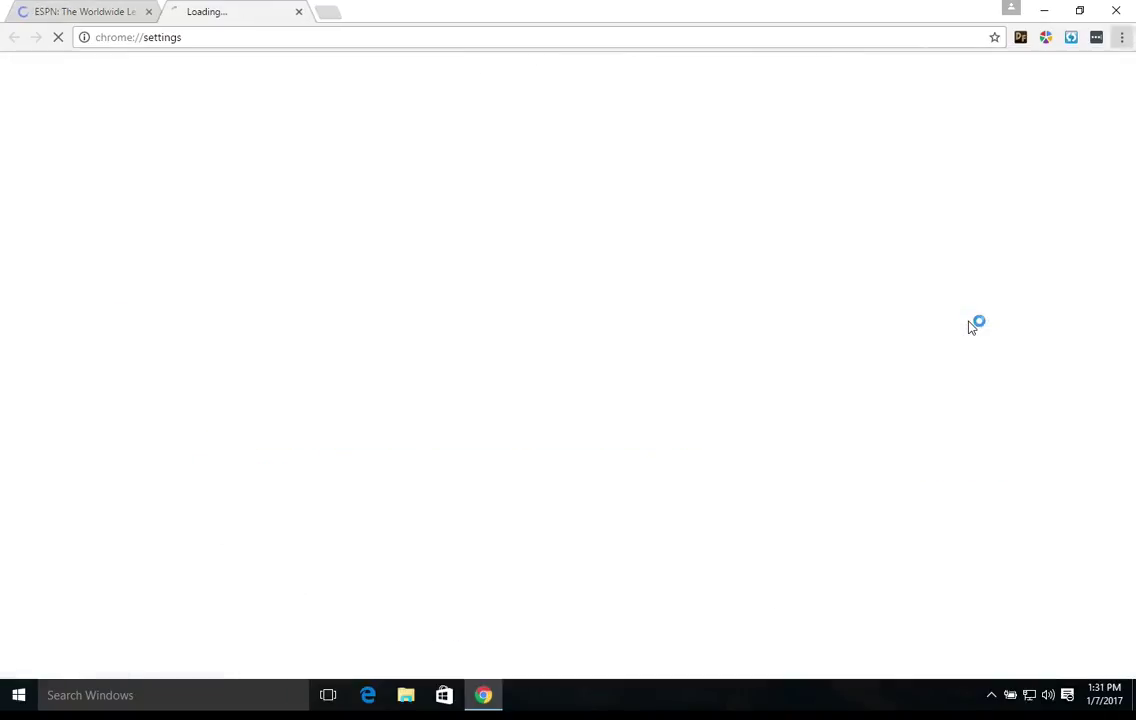
- Close the ESPN tab and enable Show Home button in Appearance
click(149, 12)
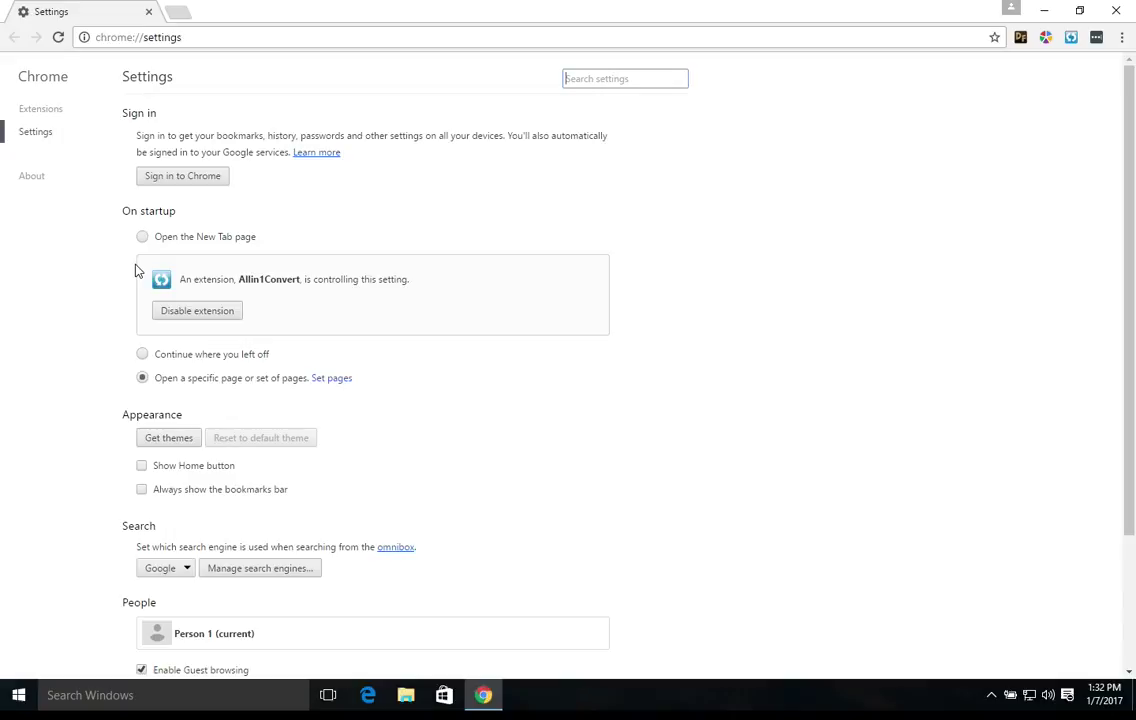
scroll(107, 412, down, 1)
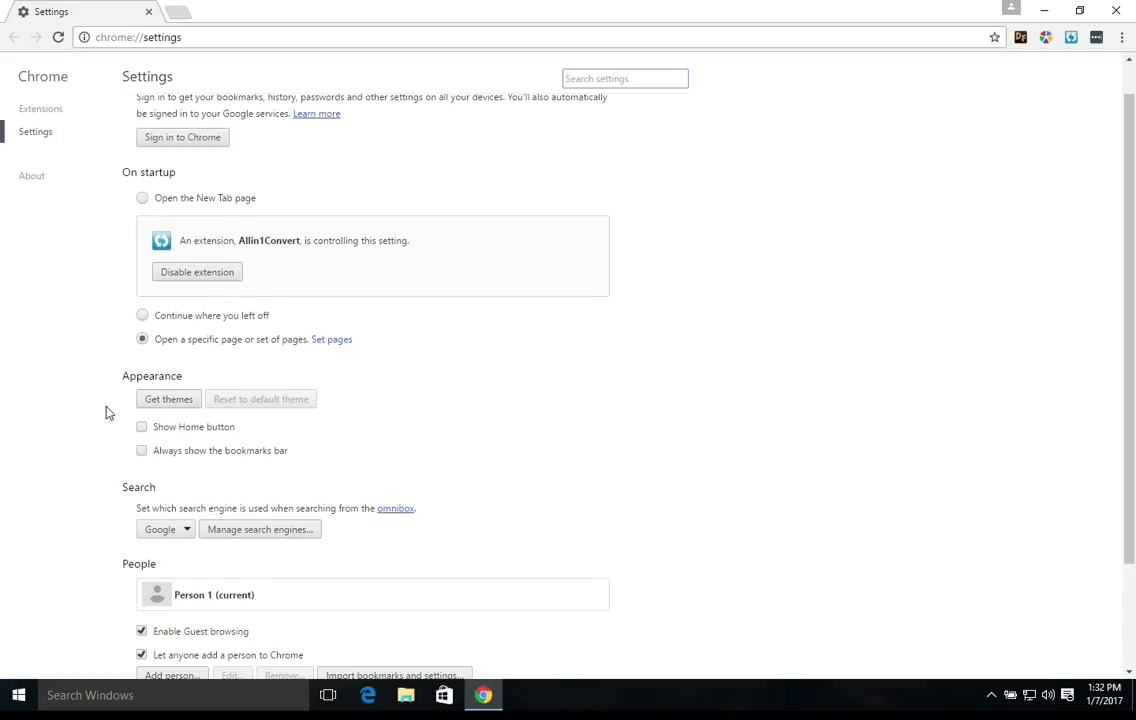
click(141, 427)
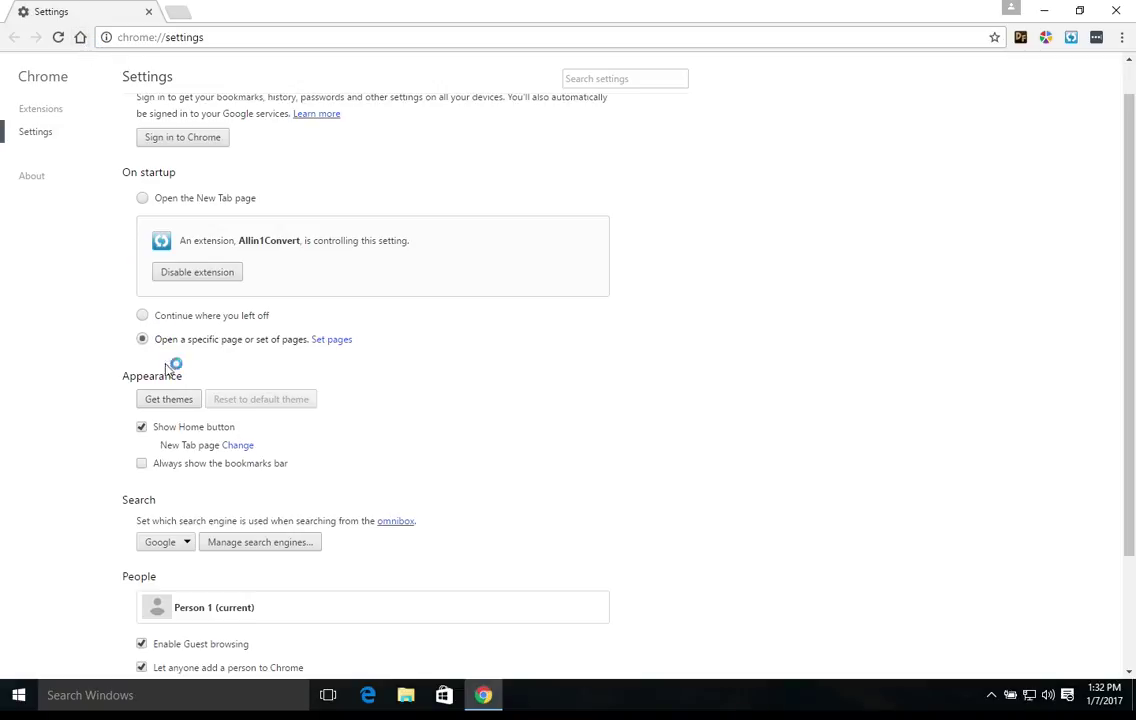
click(240, 446)
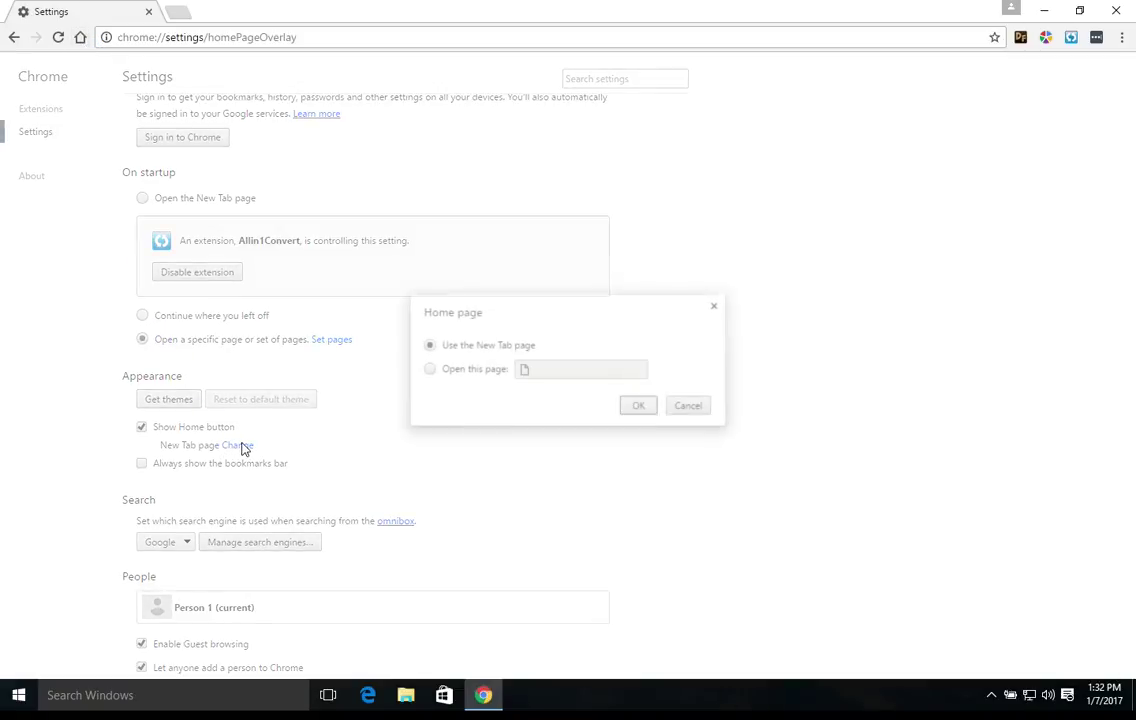
click(430, 375)
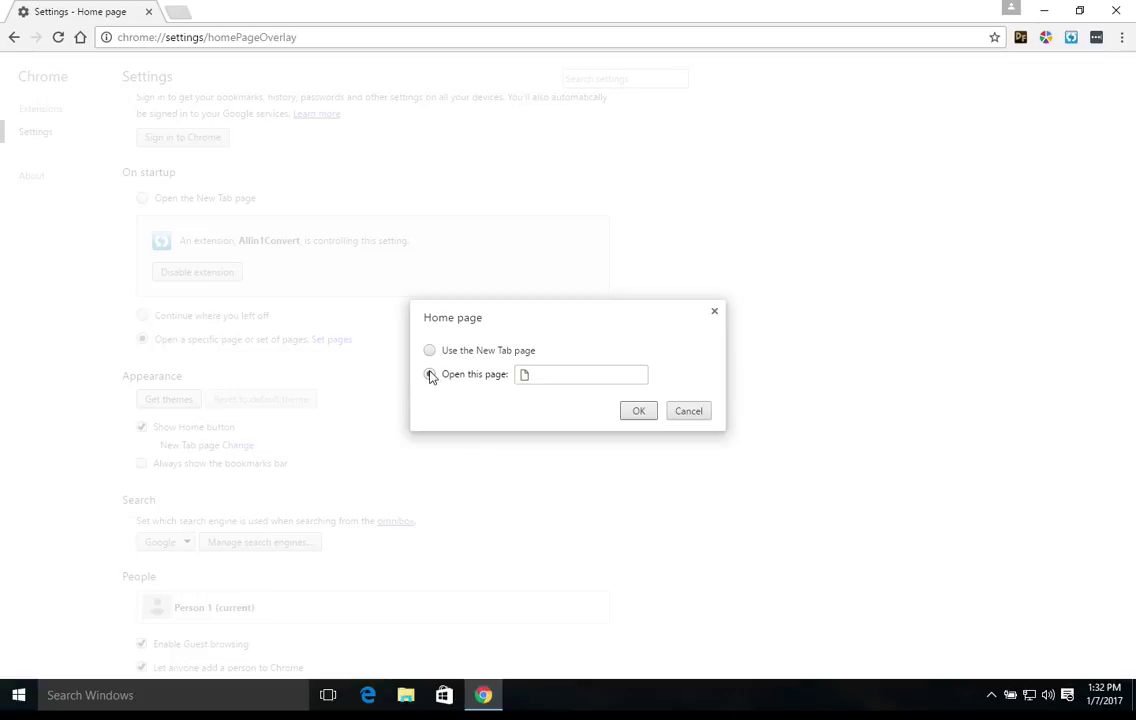
click(547, 374)
text(www.yahoo.com)
click(507, 411)
click(638, 412)
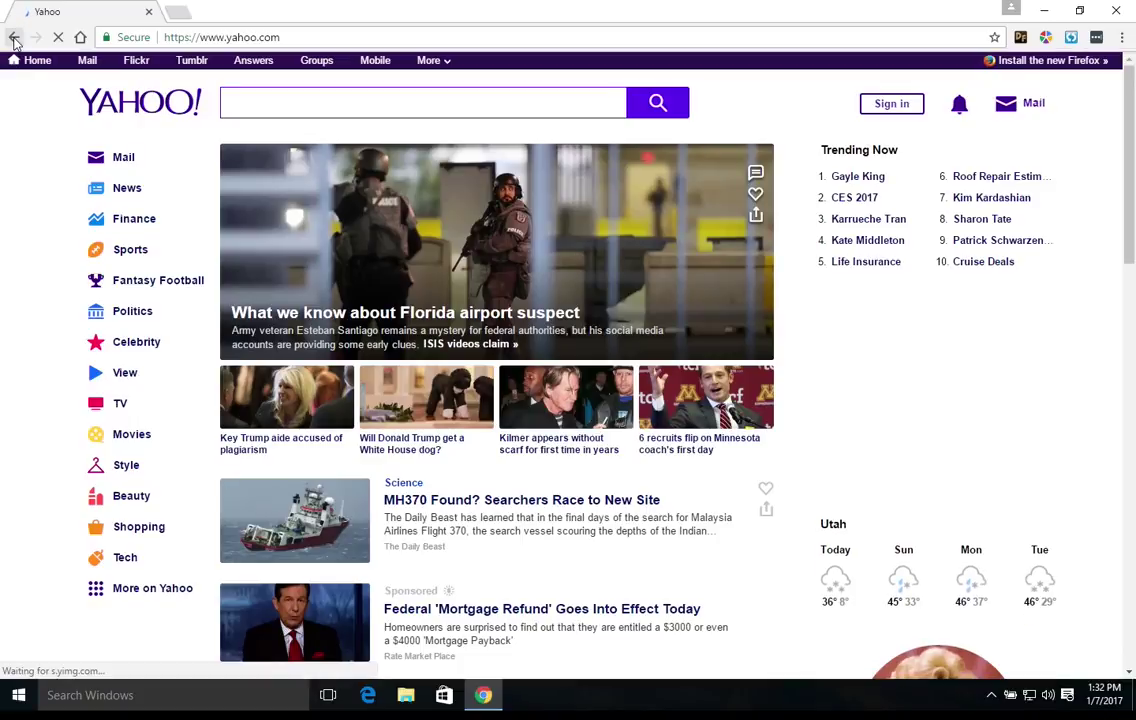
click(15, 38)
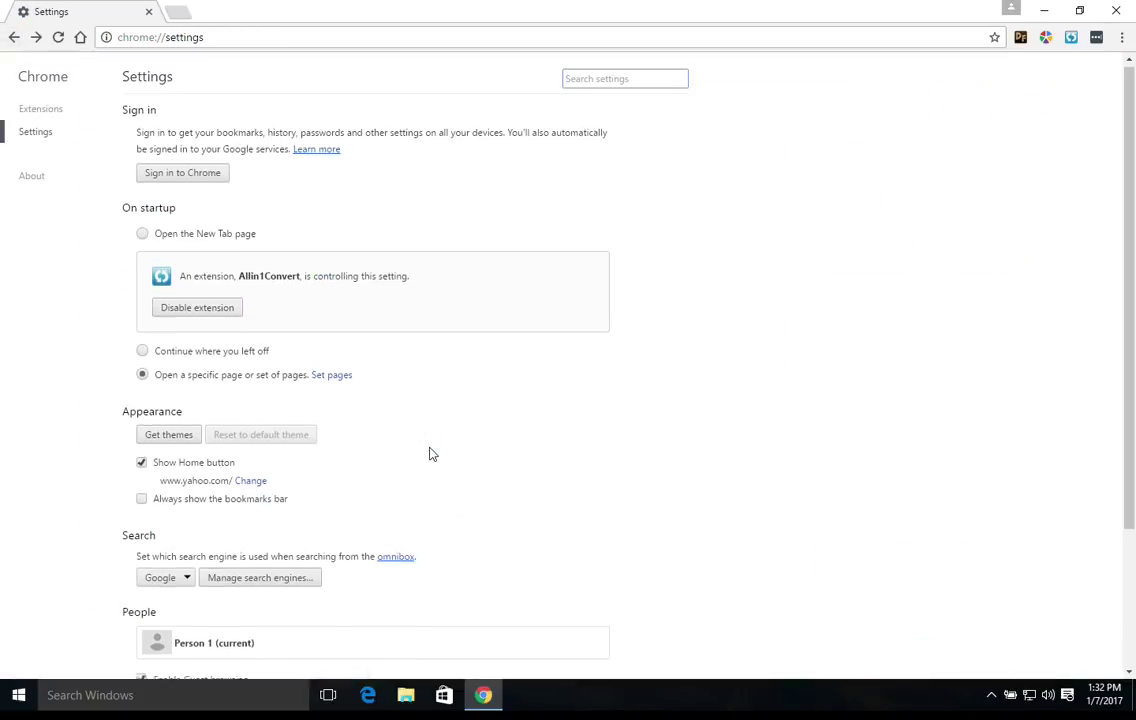
- Browse the search engine list and leave it set to Google
scroll(431, 454, down, 3)
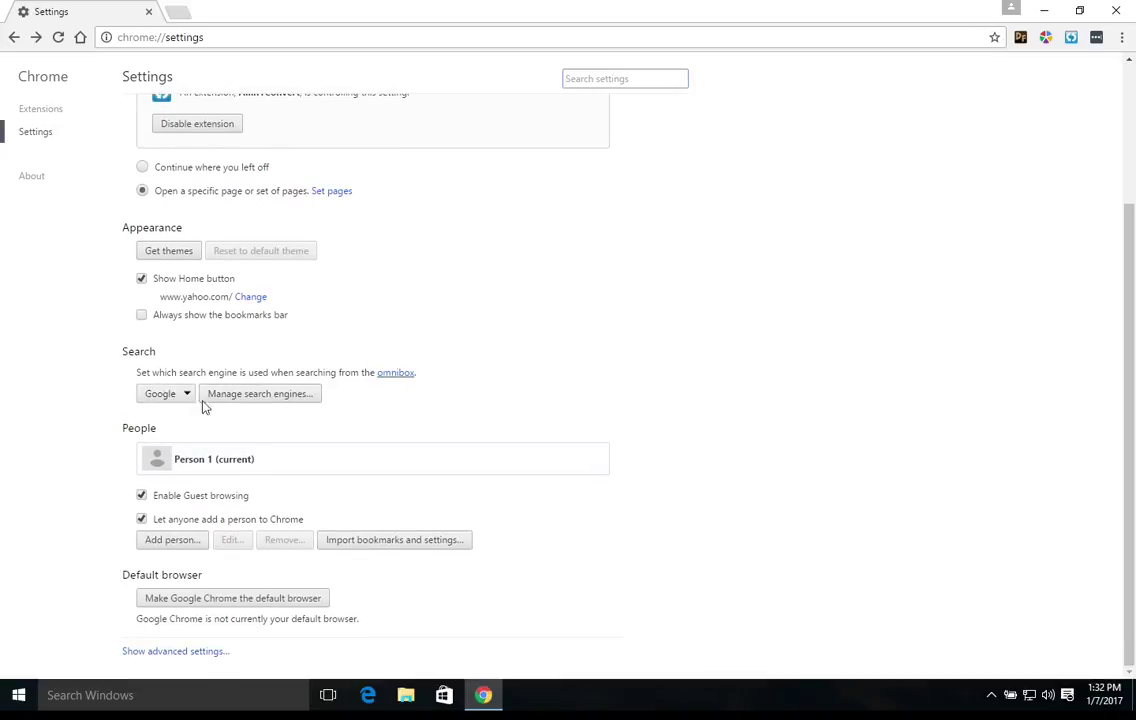
click(172, 397)
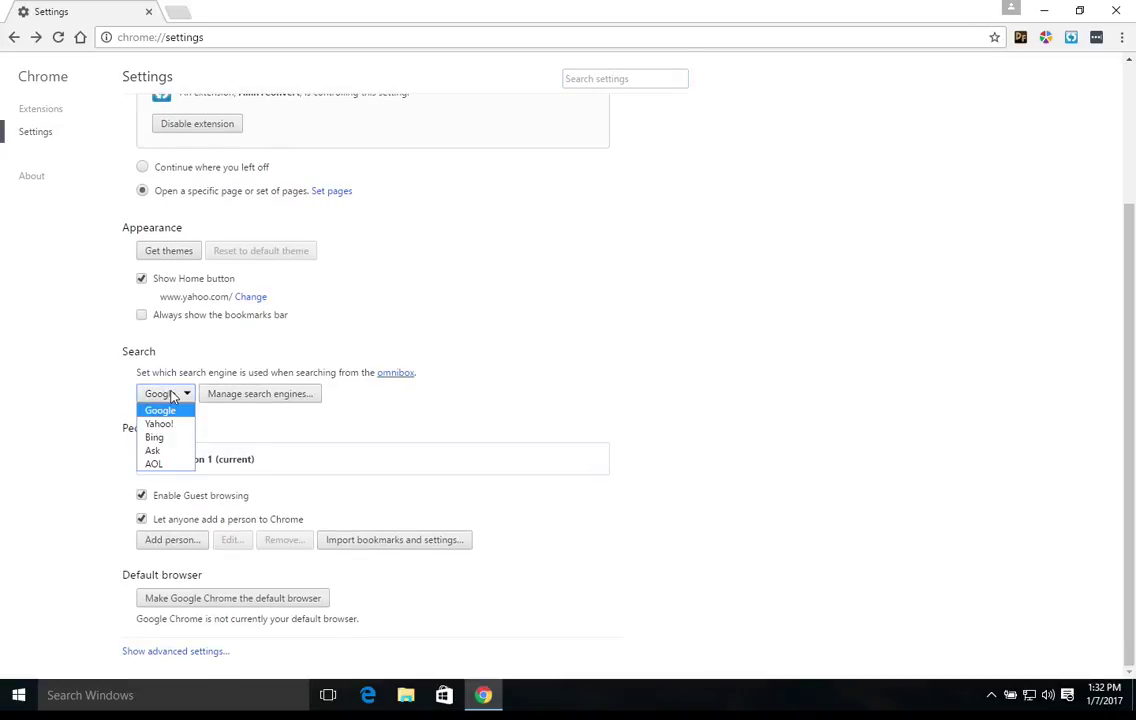
key(Down)
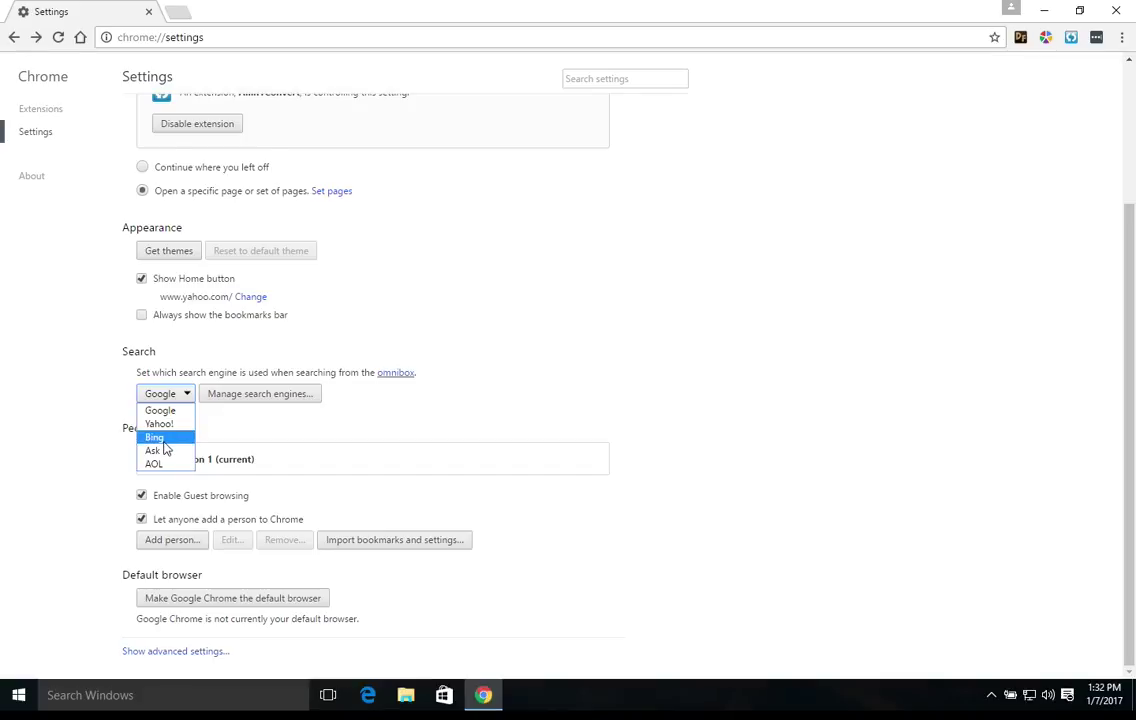
key(Escape)
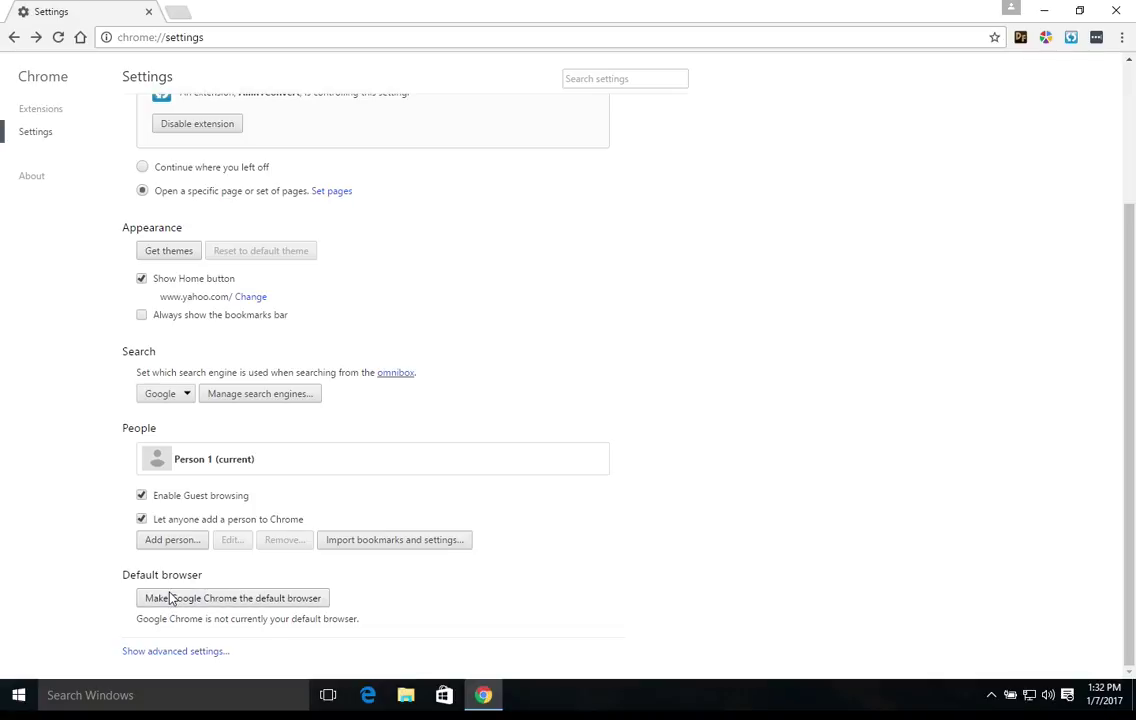
- Replace Microsoft Edge with Google Chrome as the Windows default web browser
click(231, 600)
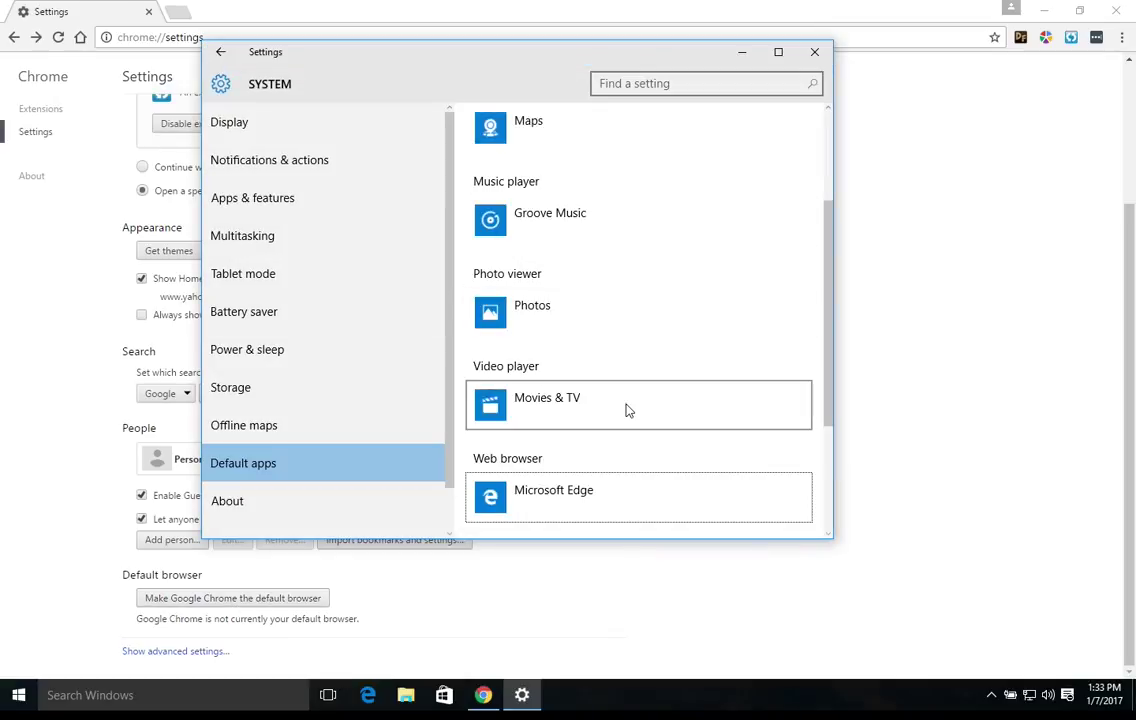
scroll(628, 410, down, 3)
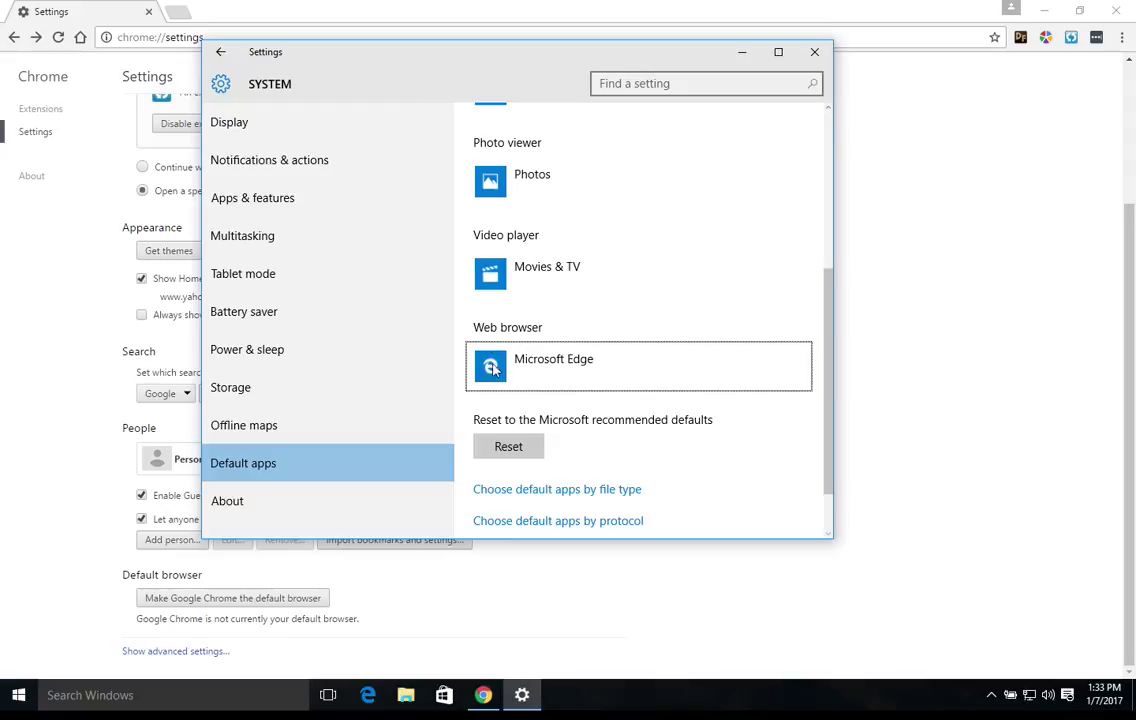
click(490, 372)
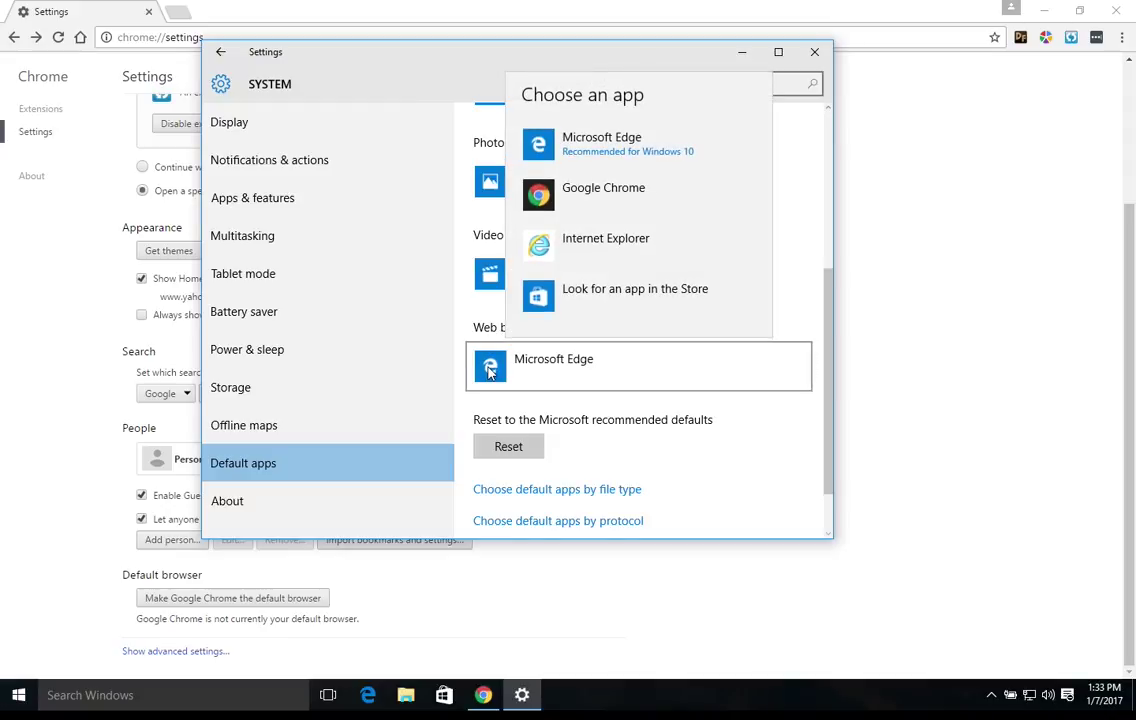
click(572, 202)
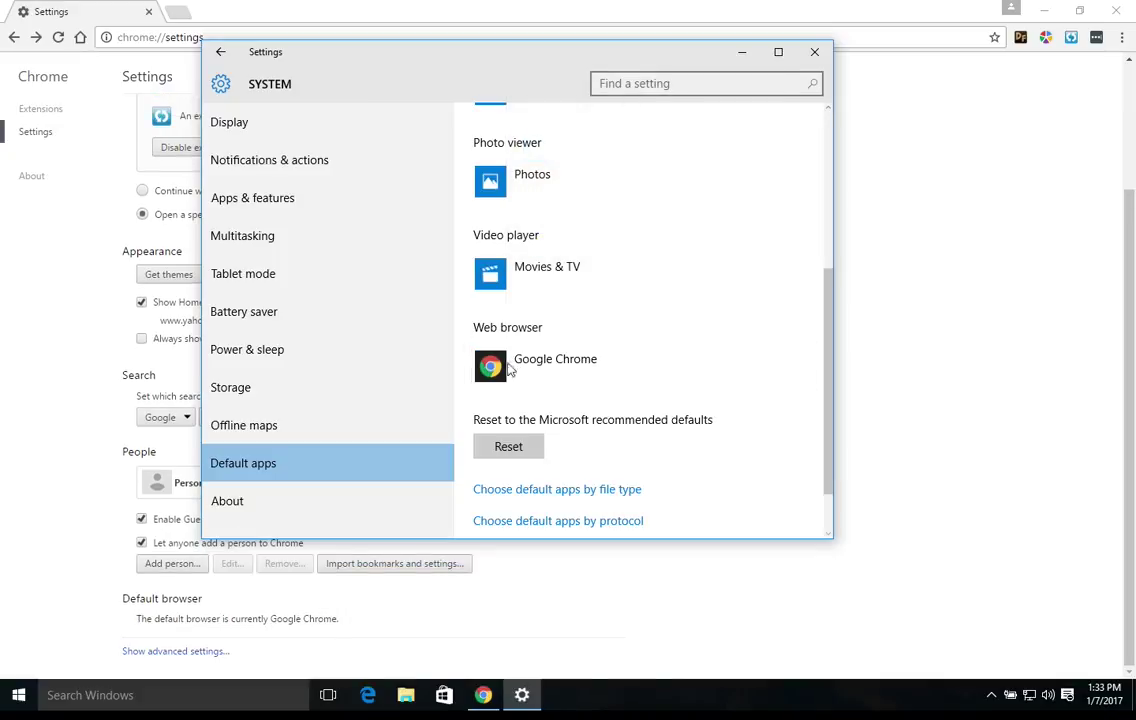
click(814, 51)
drag(340, 621, 165, 621)
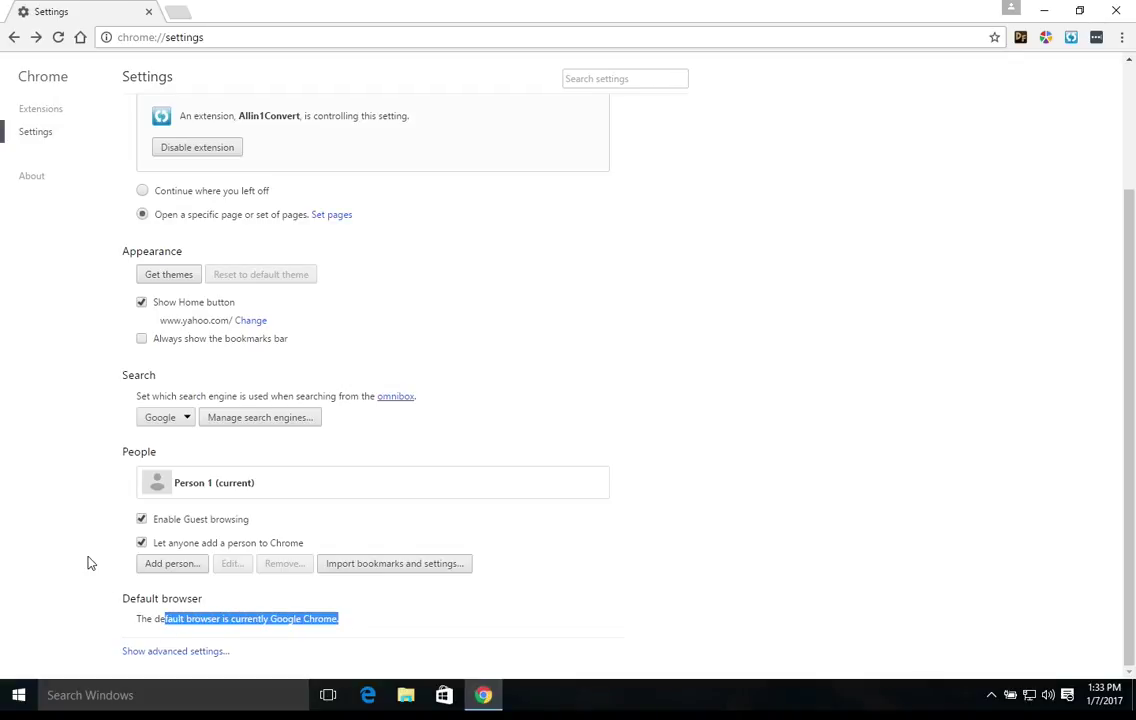
- Show advanced settings and open Content settings under Privacy
click(162, 652)
scroll(104, 533, down, 3)
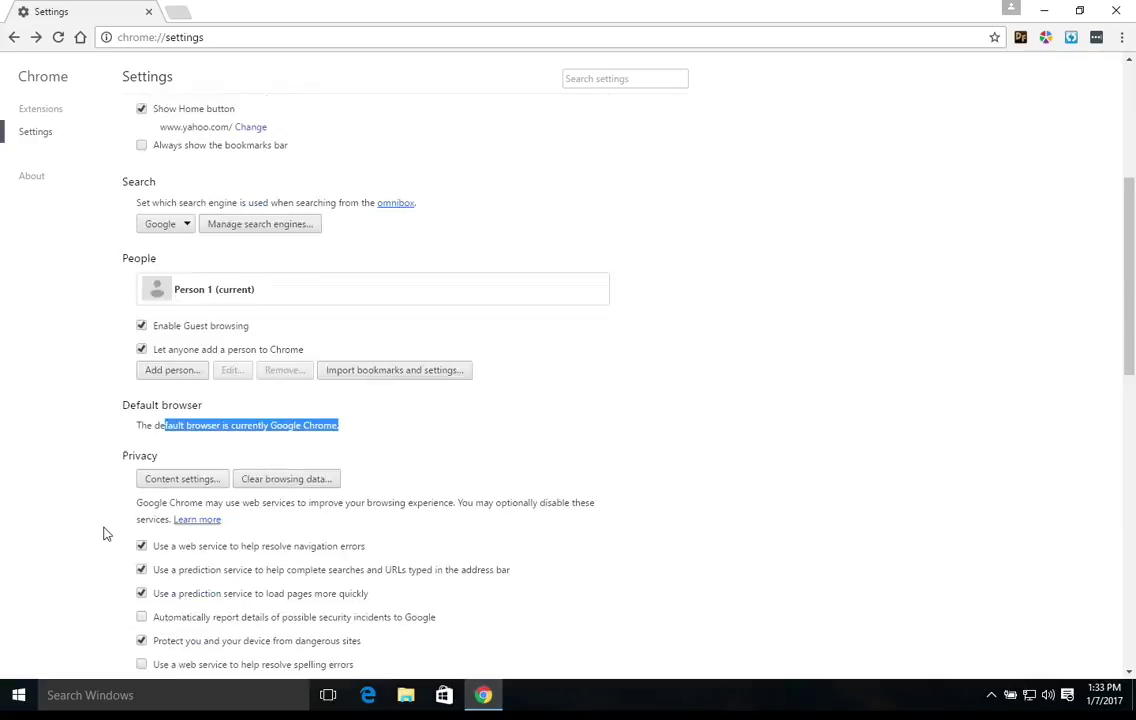
scroll(104, 533, down, 1)
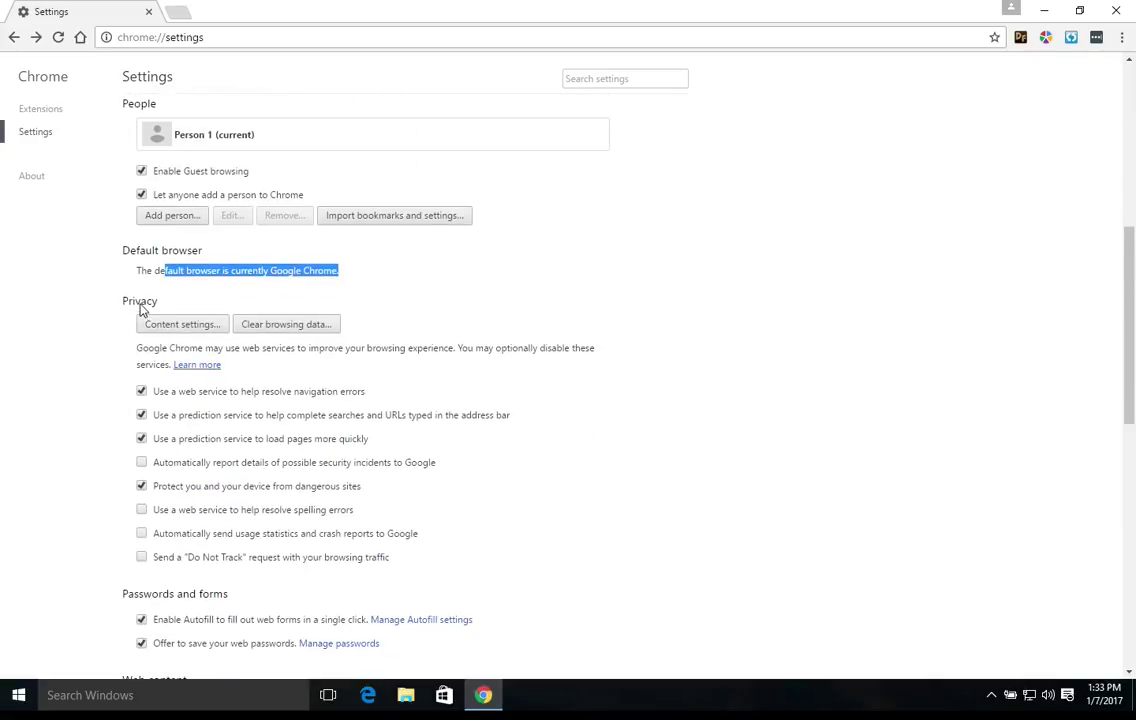
click(184, 325)
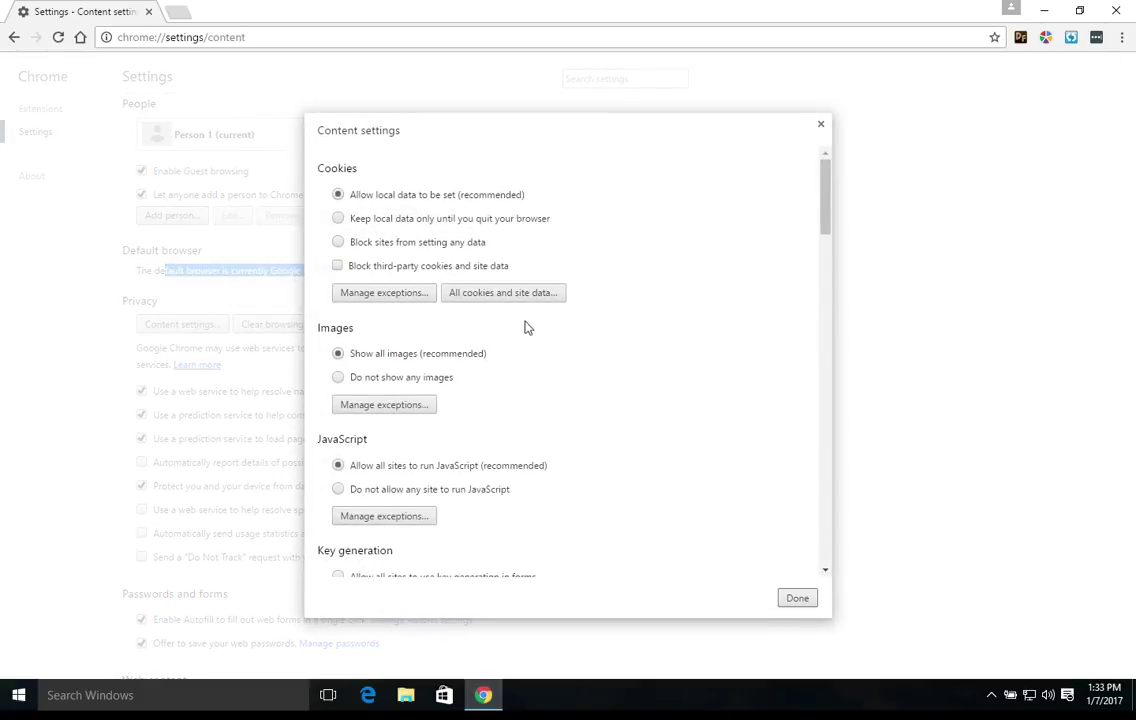
click(466, 200)
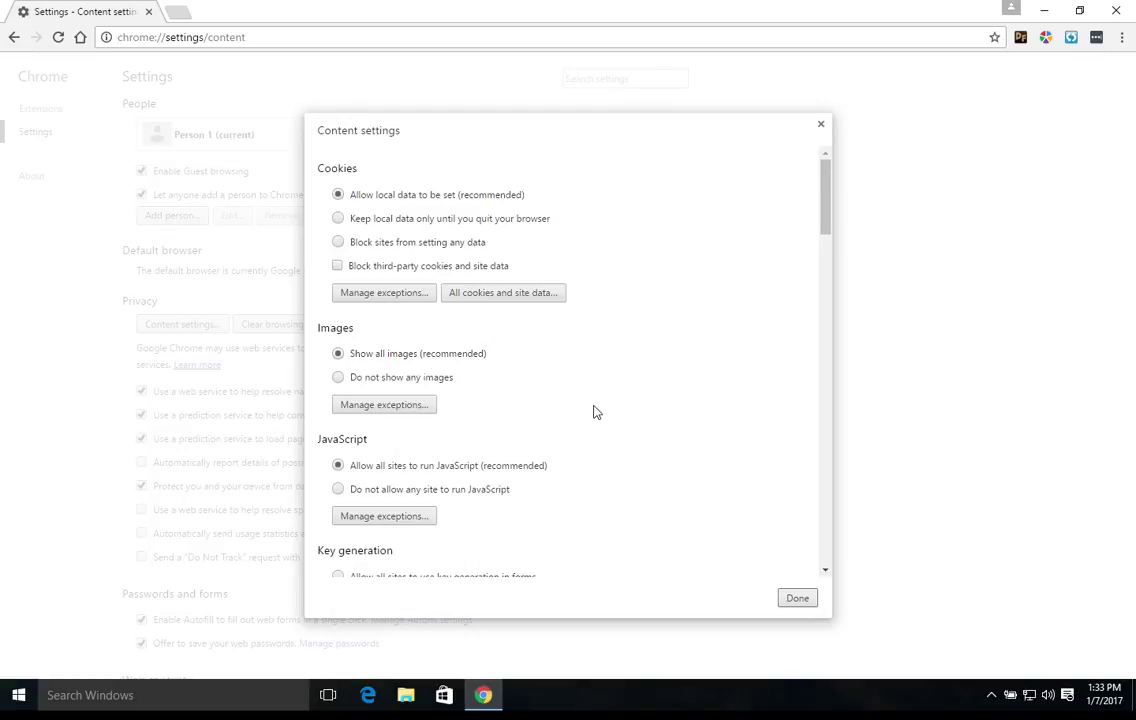
- Scroll through Content settings to review cookies, images, JavaScript, pop-ups and other permissions
scroll(594, 411, down, 2)
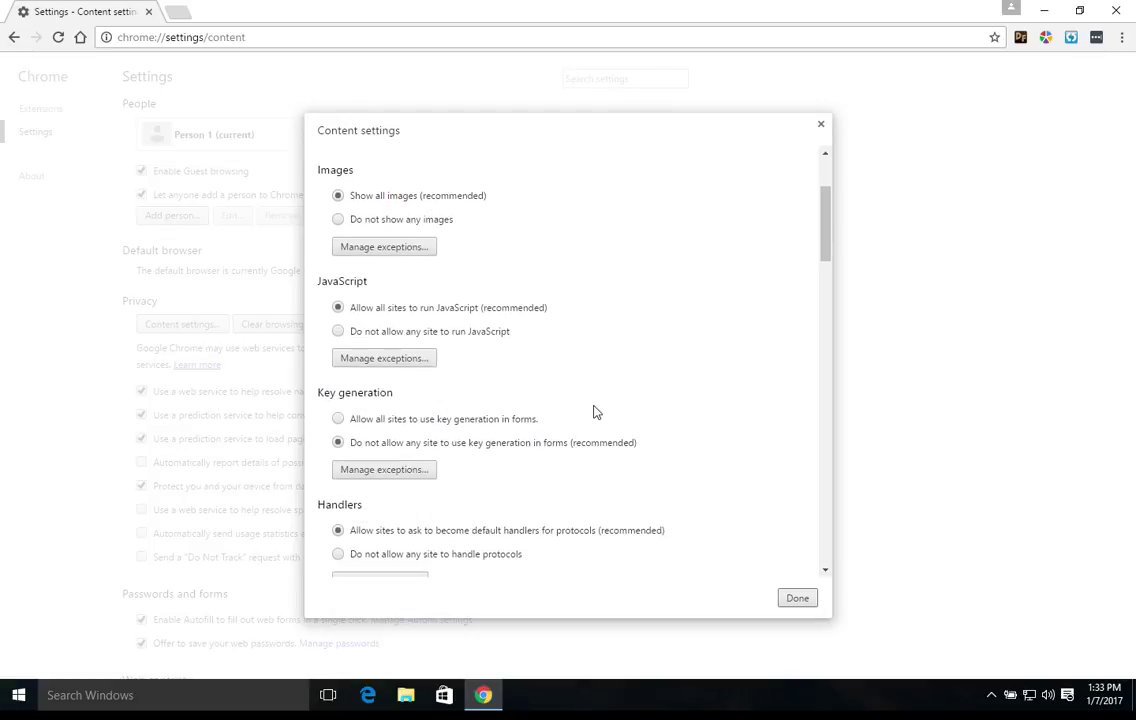
scroll(596, 411, down, 2)
scroll(596, 411, up, 3)
scroll(596, 411, down, 4)
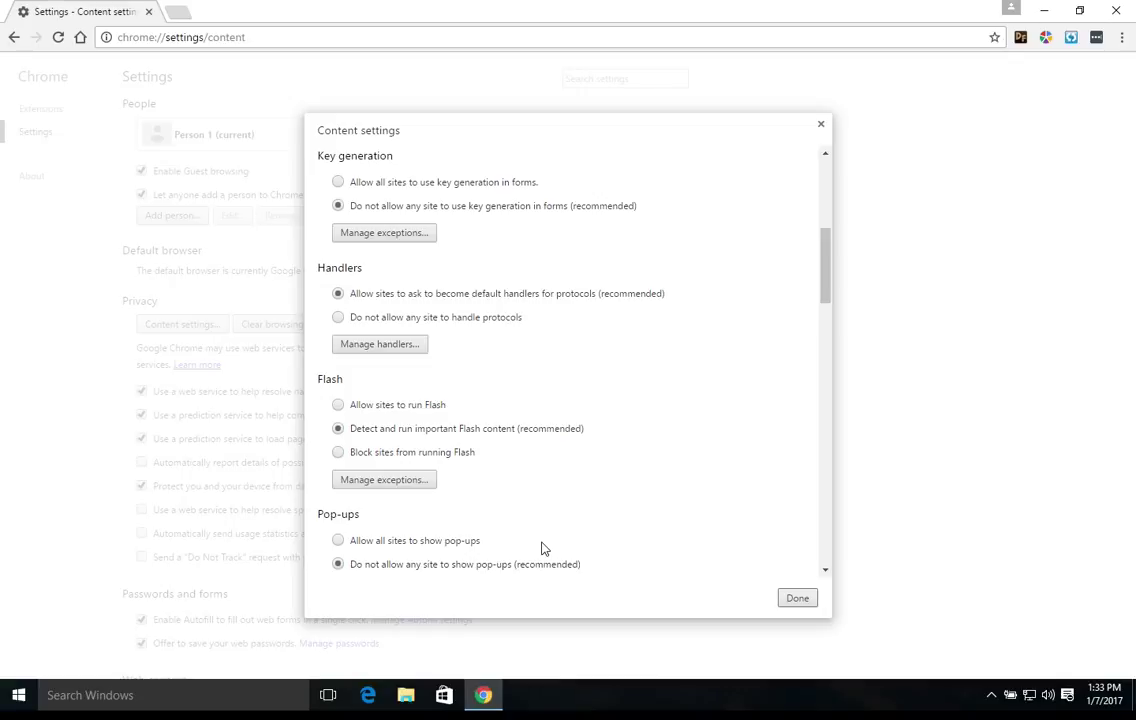
scroll(544, 546, up, 4)
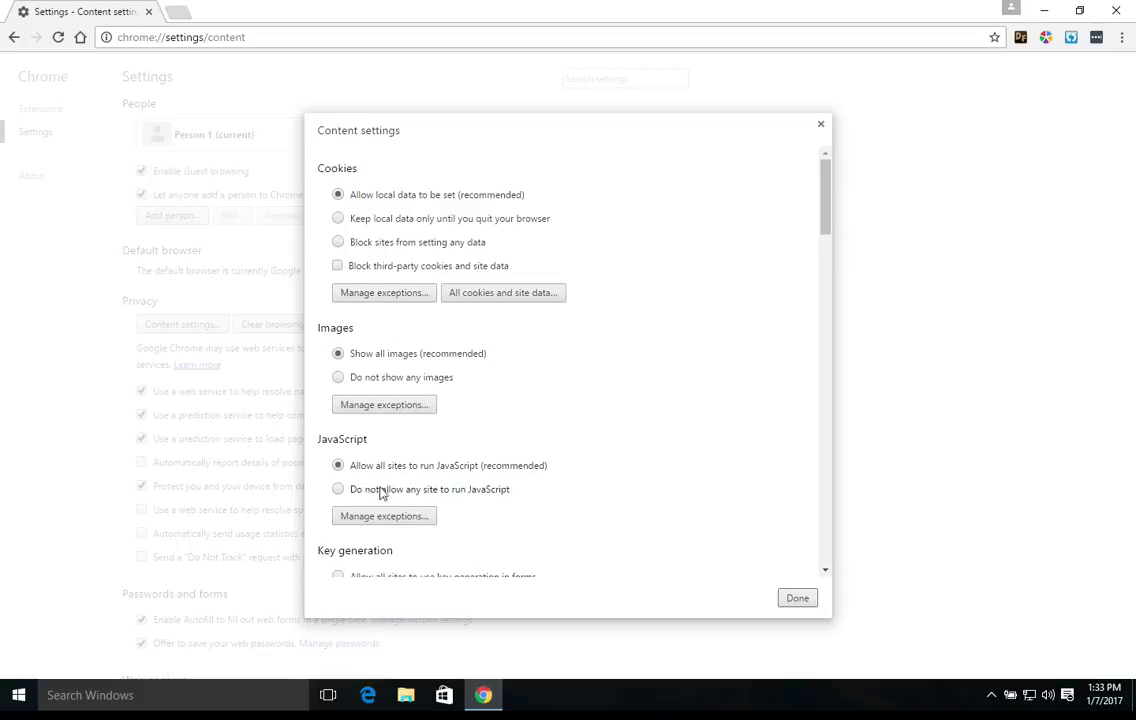
scroll(458, 469, down, 3)
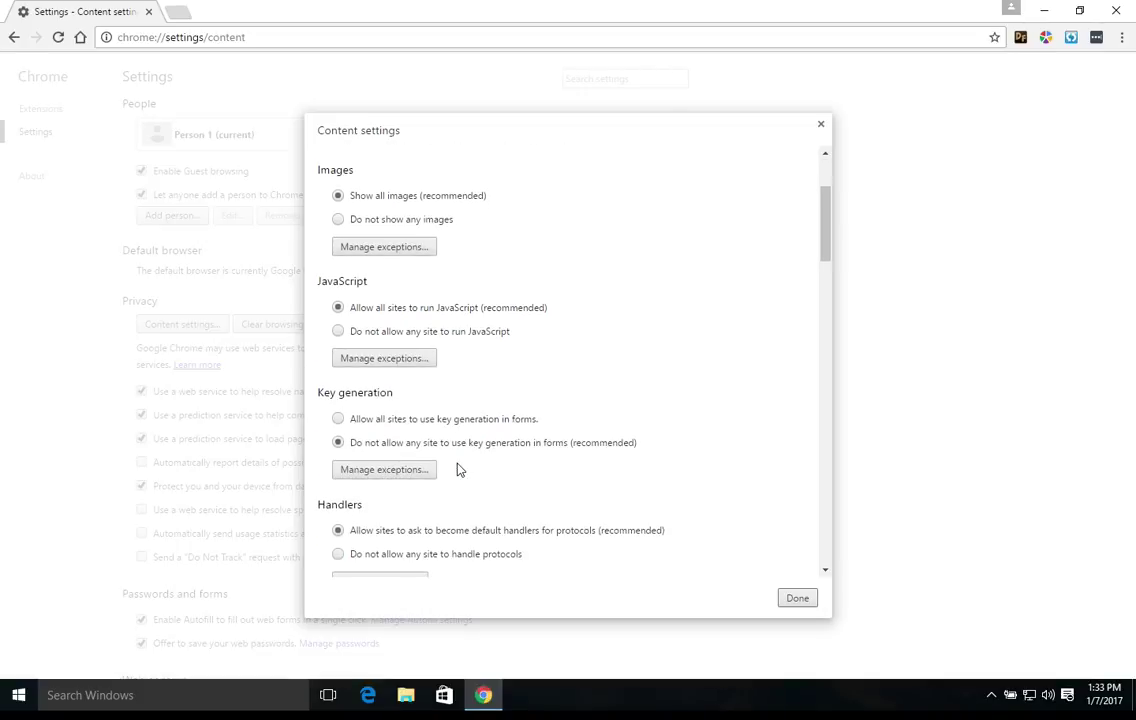
scroll(458, 469, down, 3)
scroll(458, 469, down, 2)
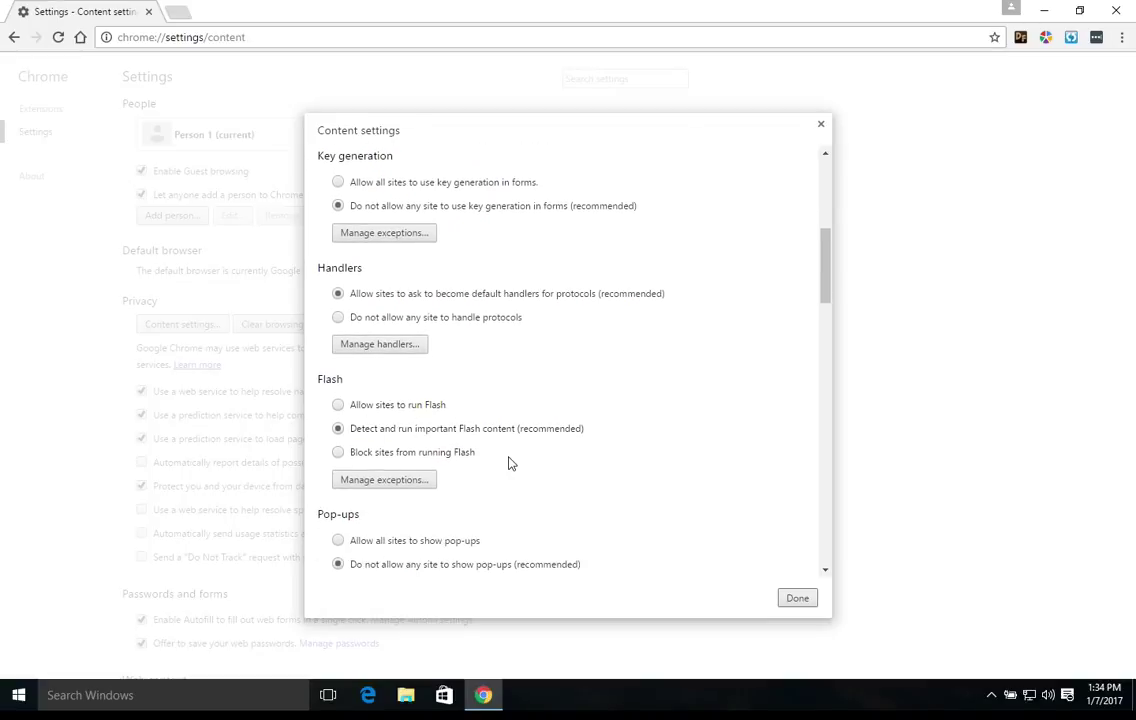
scroll(507, 461, down, 2)
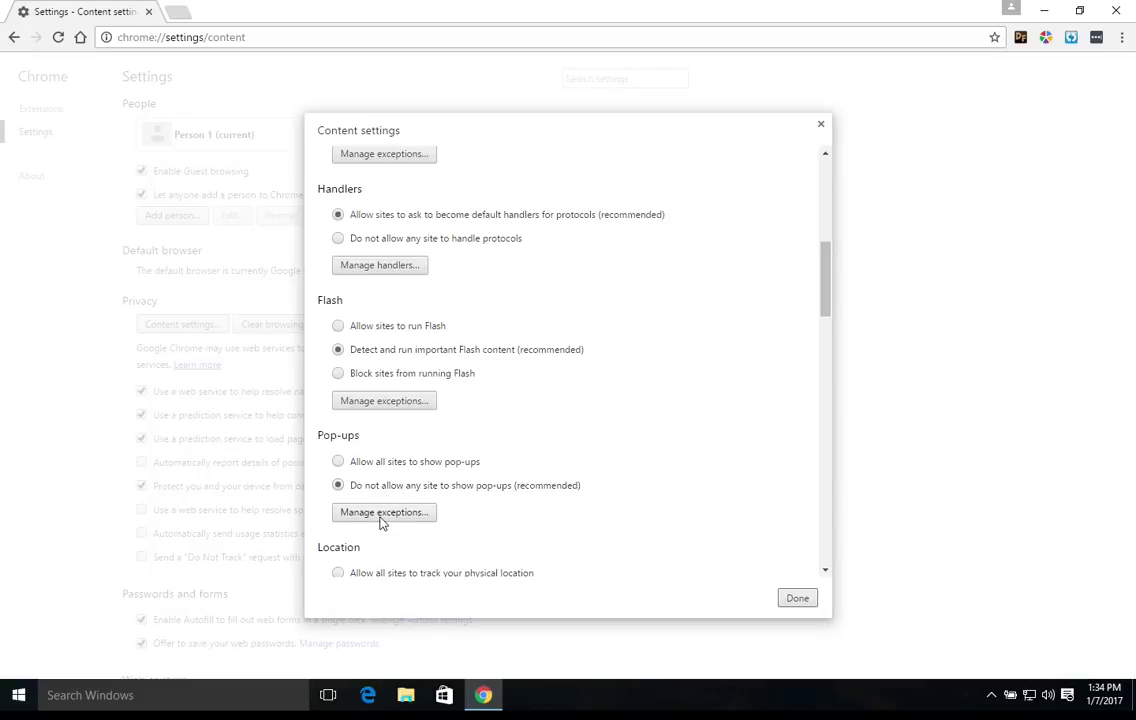
scroll(505, 484, down, 4)
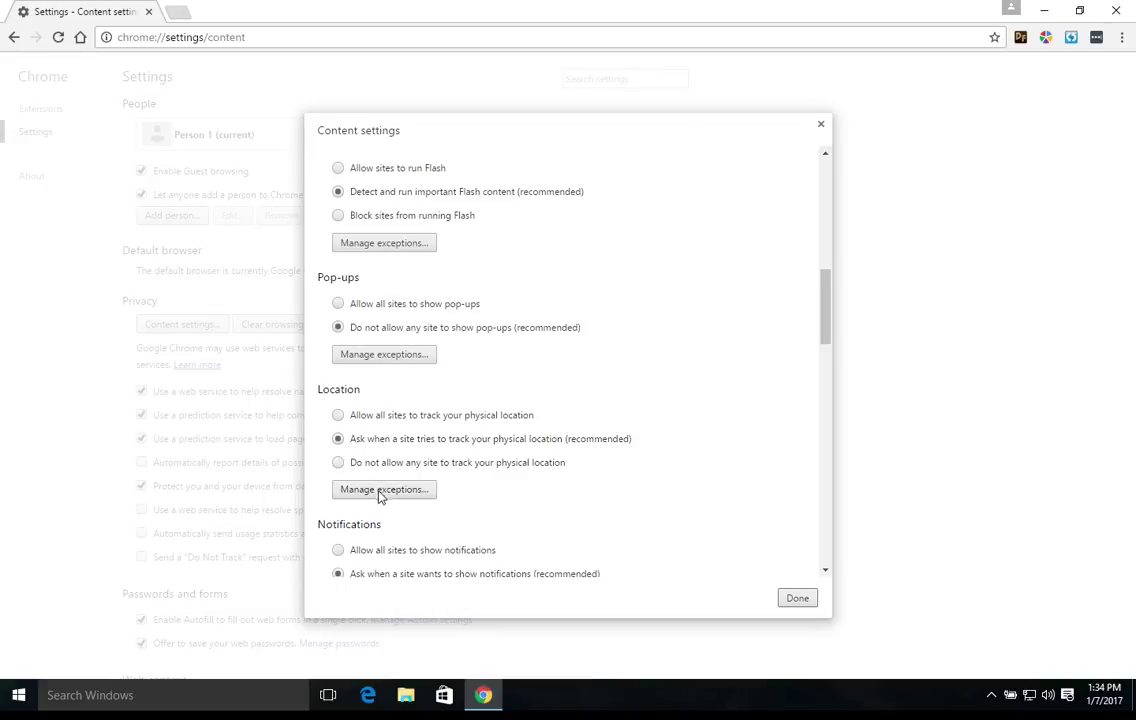
scroll(515, 474, down, 5)
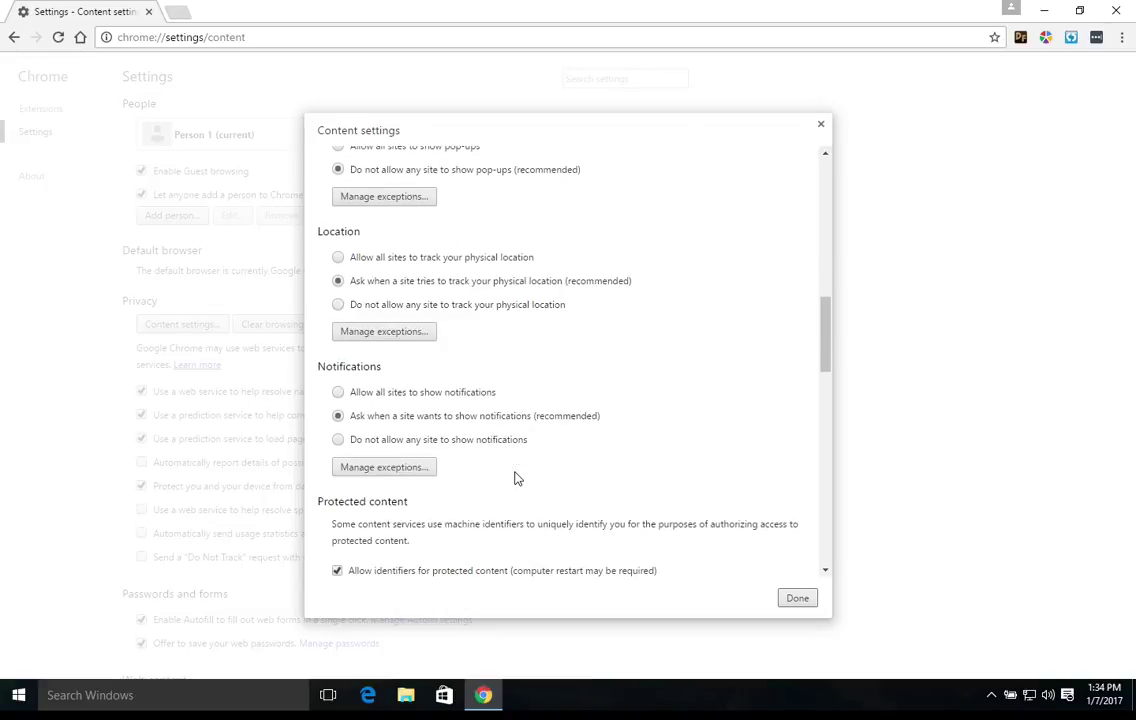
scroll(515, 476, down, 3)
scroll(513, 474, down, 2)
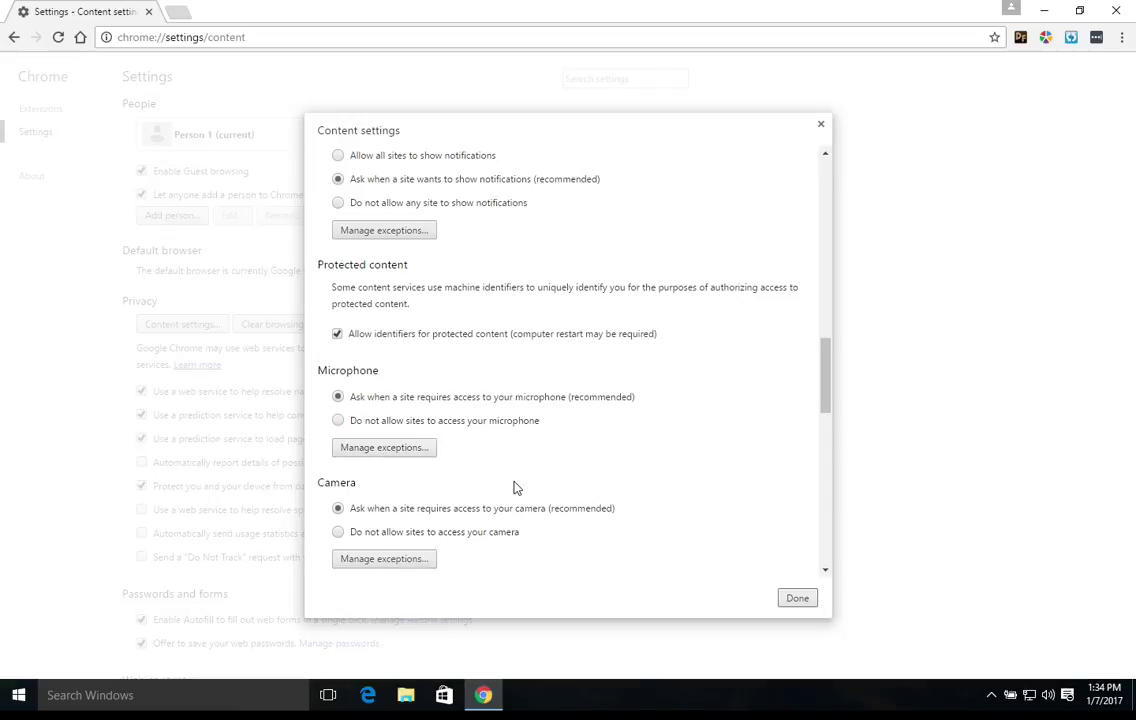
scroll(516, 486, down, 3)
scroll(516, 486, down, 3)
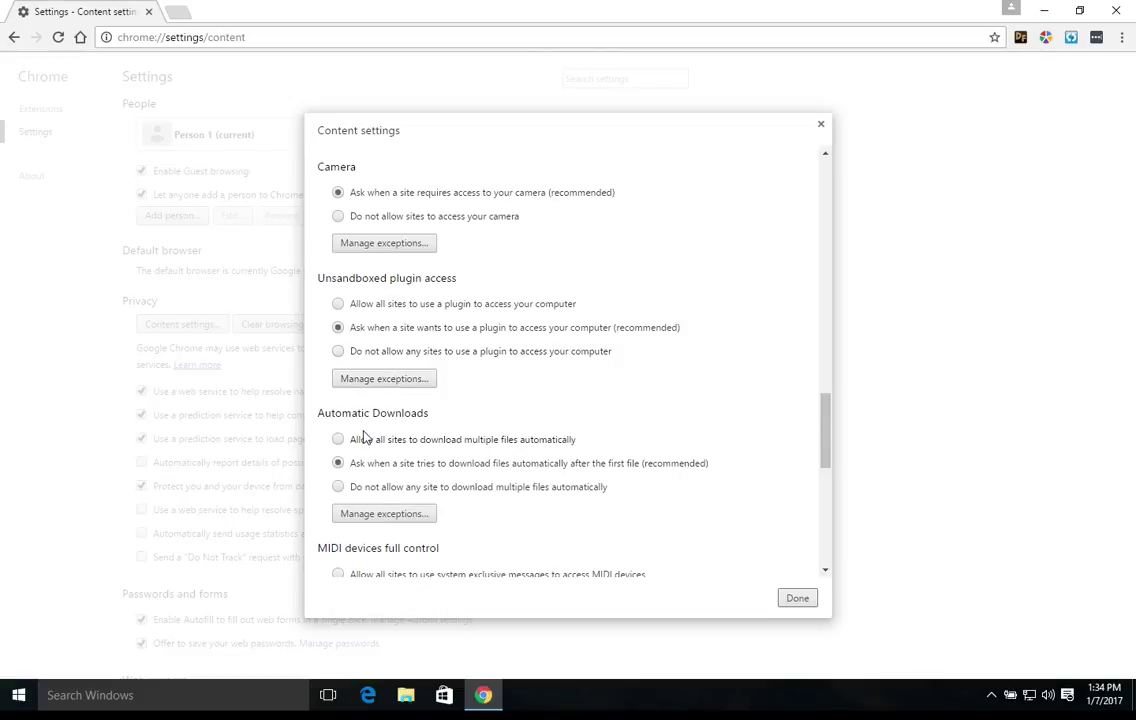
scroll(476, 442, down, 2)
scroll(476, 442, down, 5)
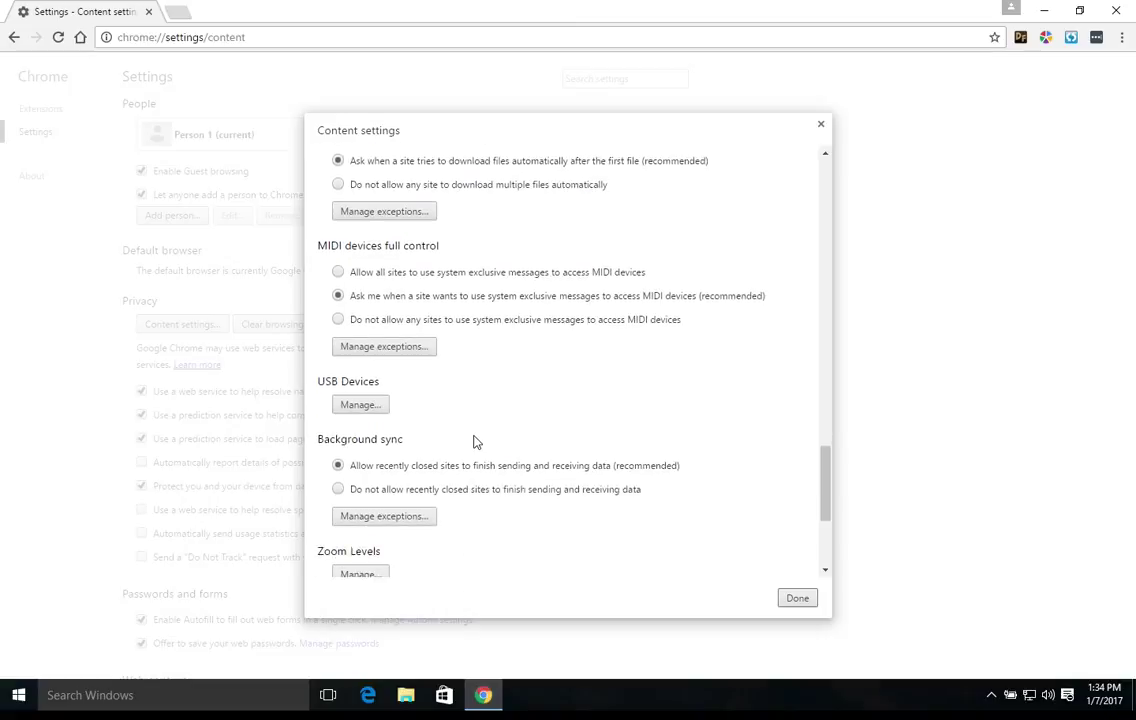
scroll(428, 380, down, 3)
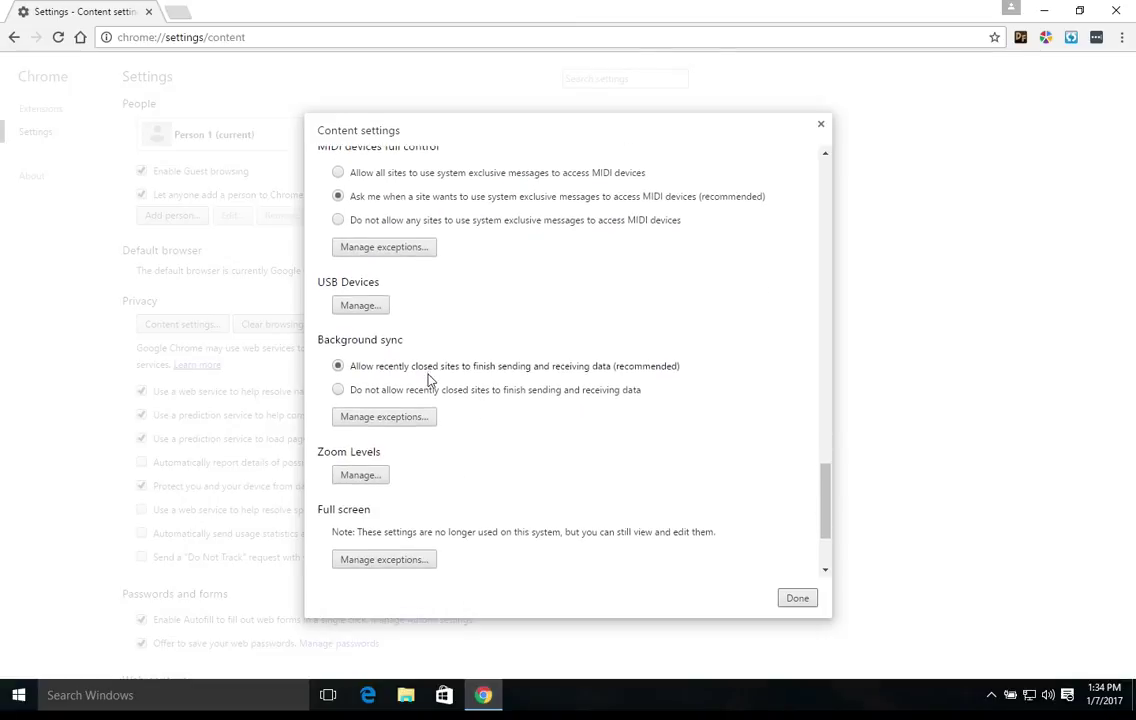
scroll(428, 380, up, 20)
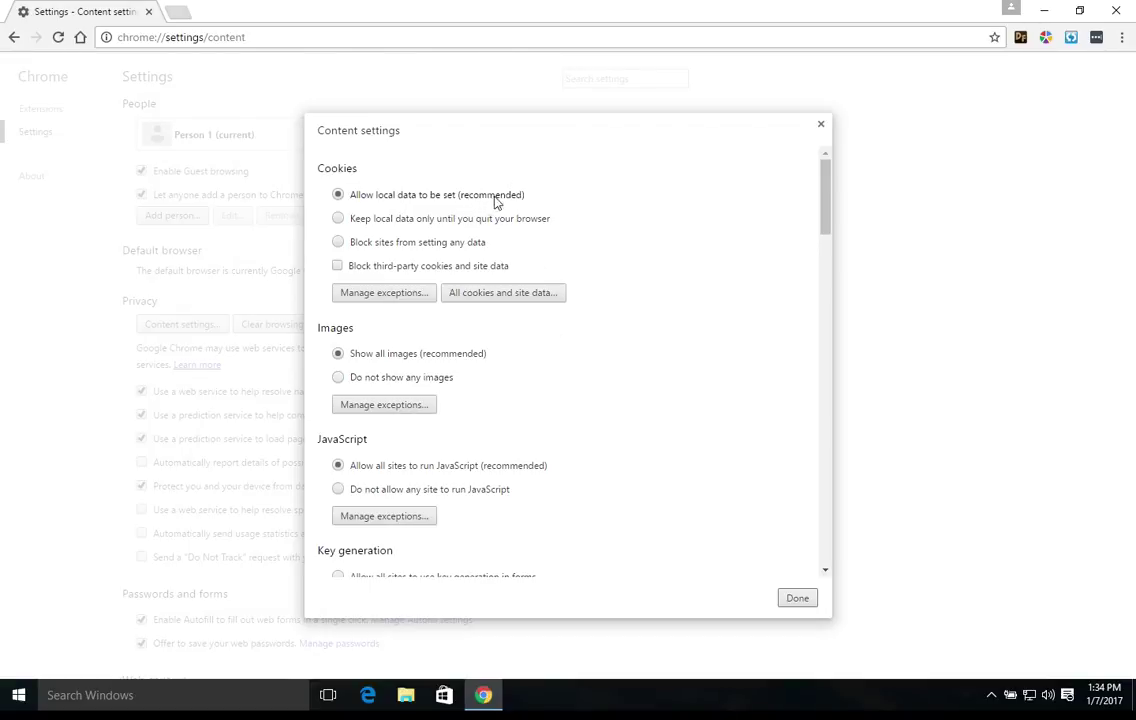
- Close Content settings and clear the checked browsing data from the beginning of time
click(796, 599)
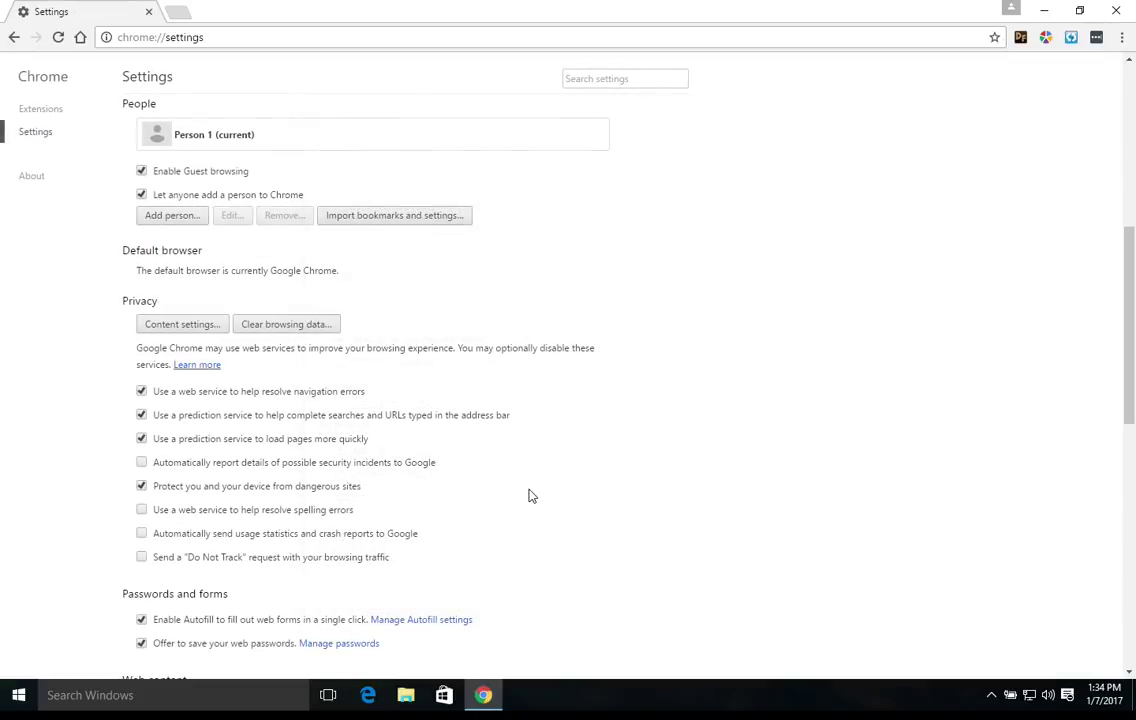
click(273, 327)
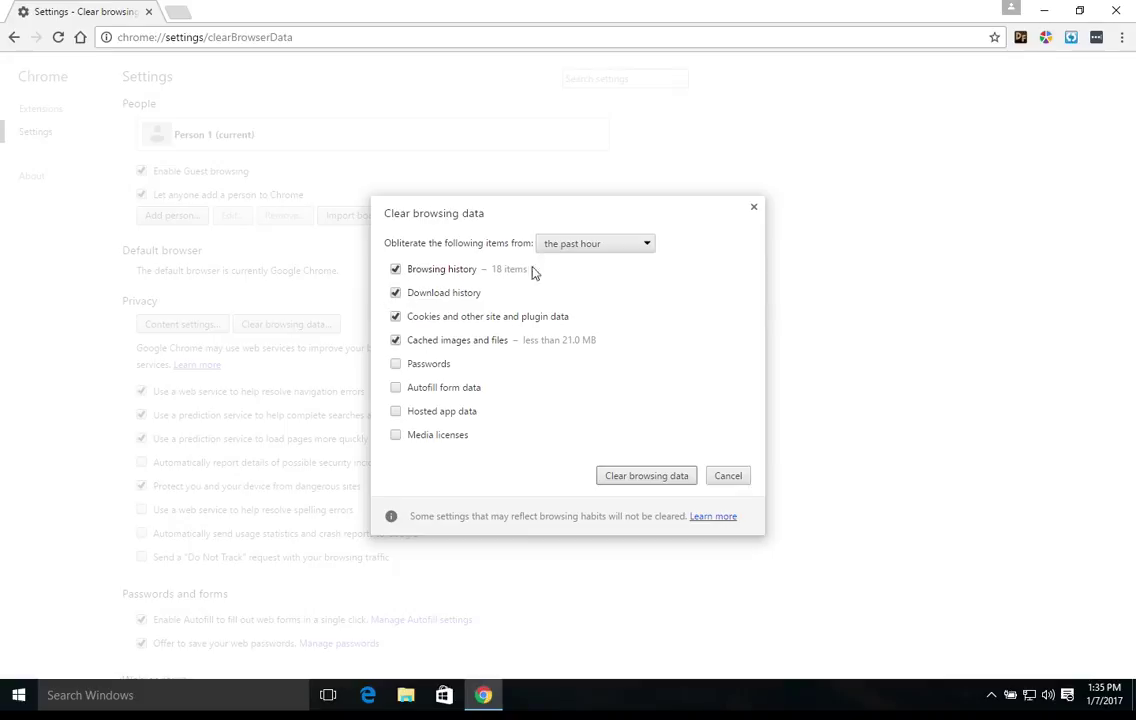
click(606, 245)
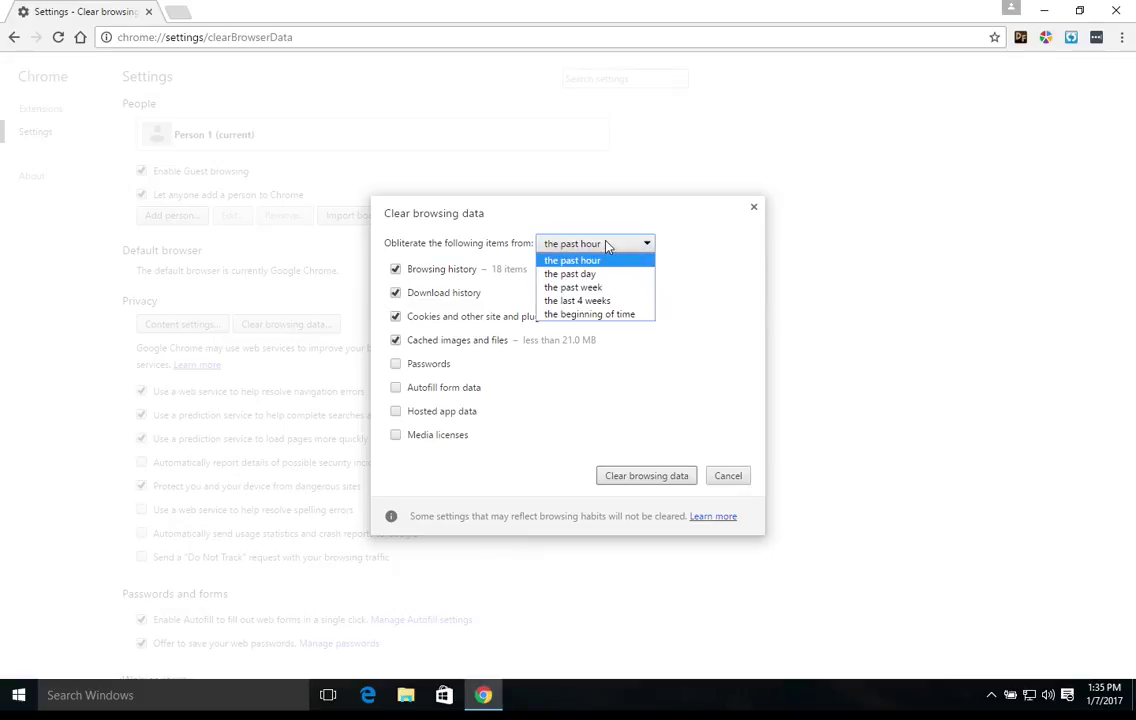
click(591, 315)
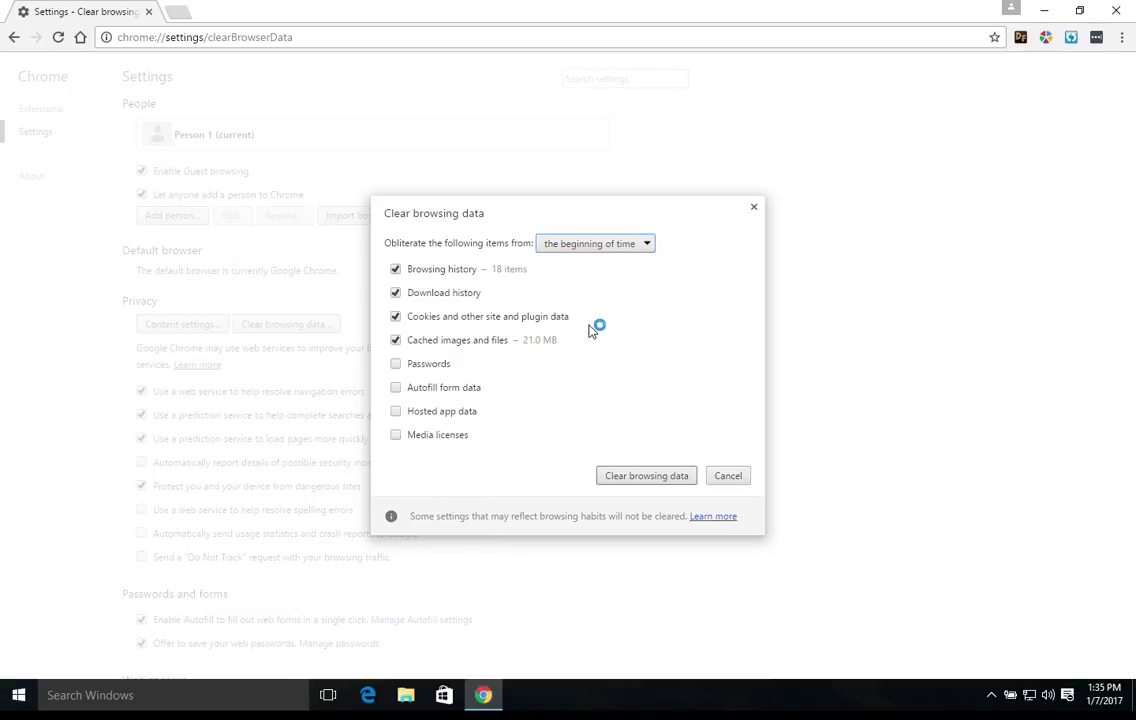
click(629, 480)
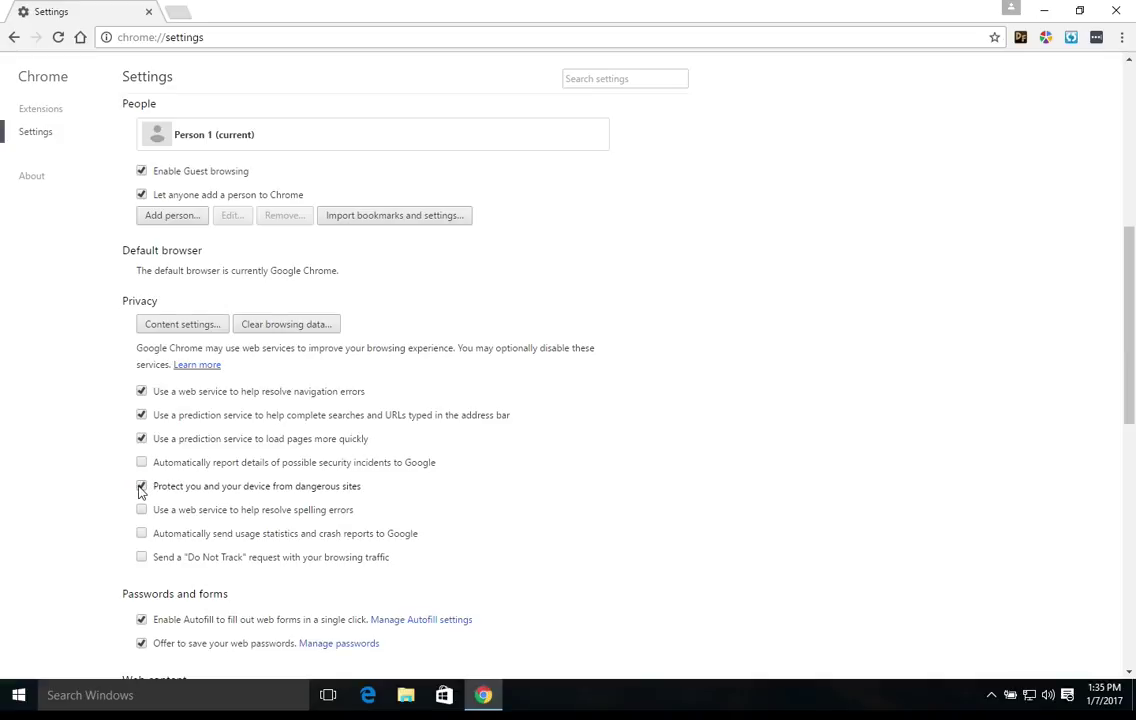
- Turn off navigation-error and both prediction services, and confirm sending Do Not Track
click(142, 440)
click(145, 416)
click(143, 393)
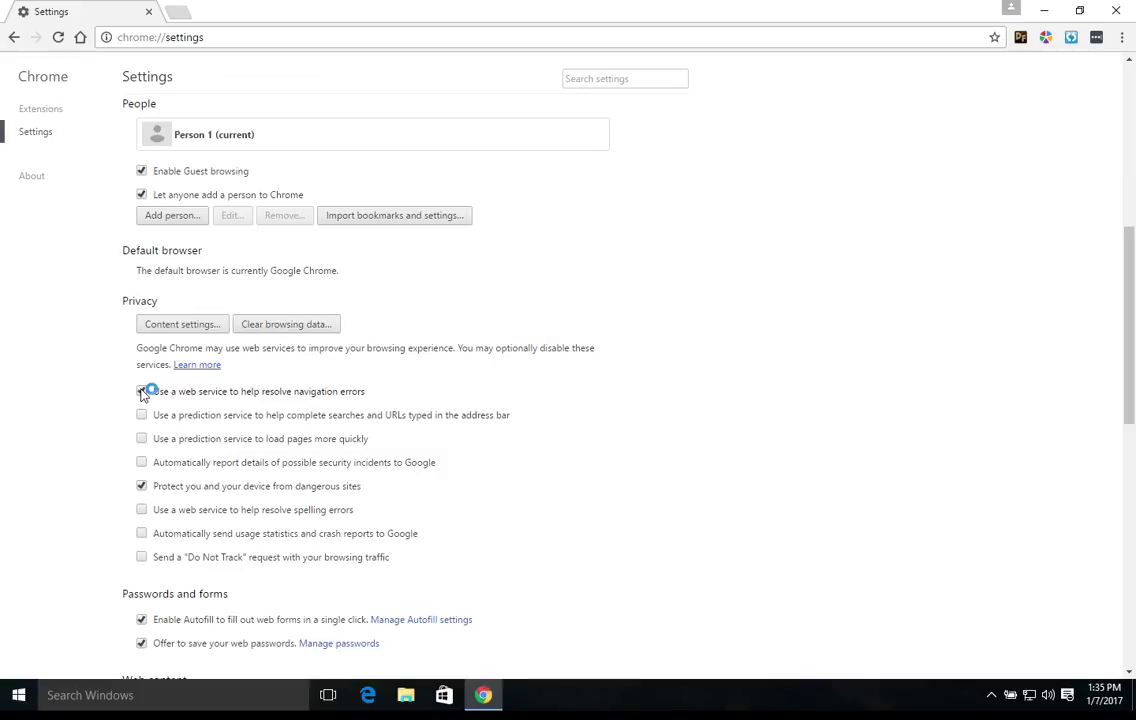
click(142, 558)
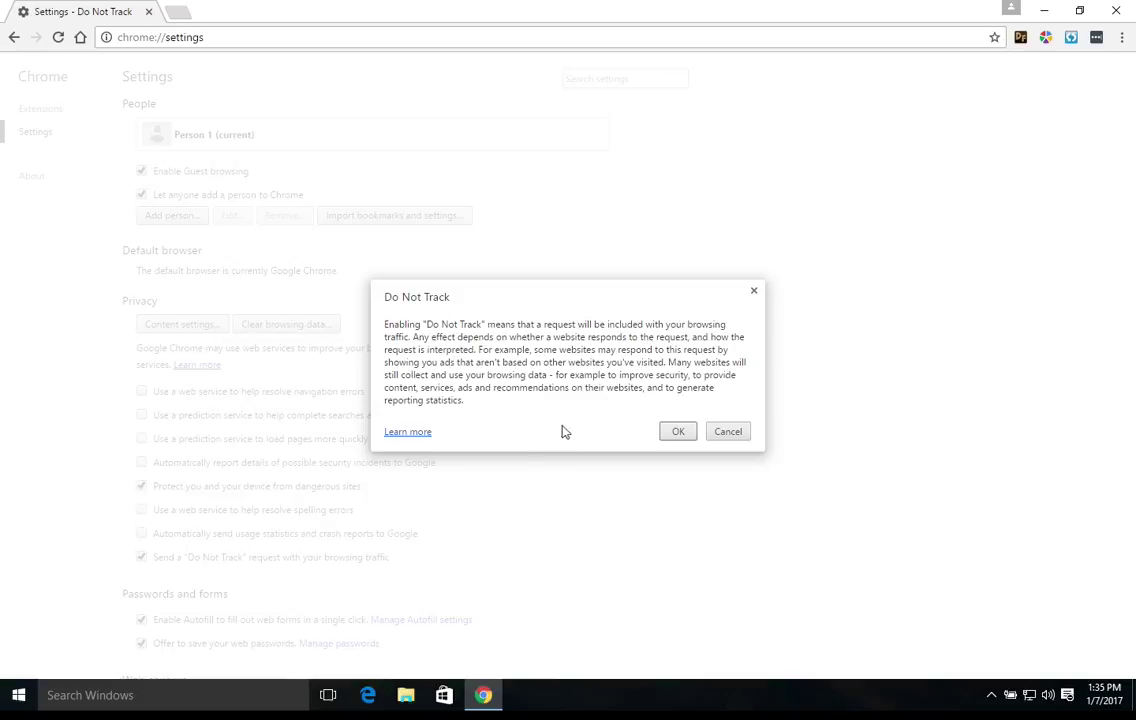
click(677, 433)
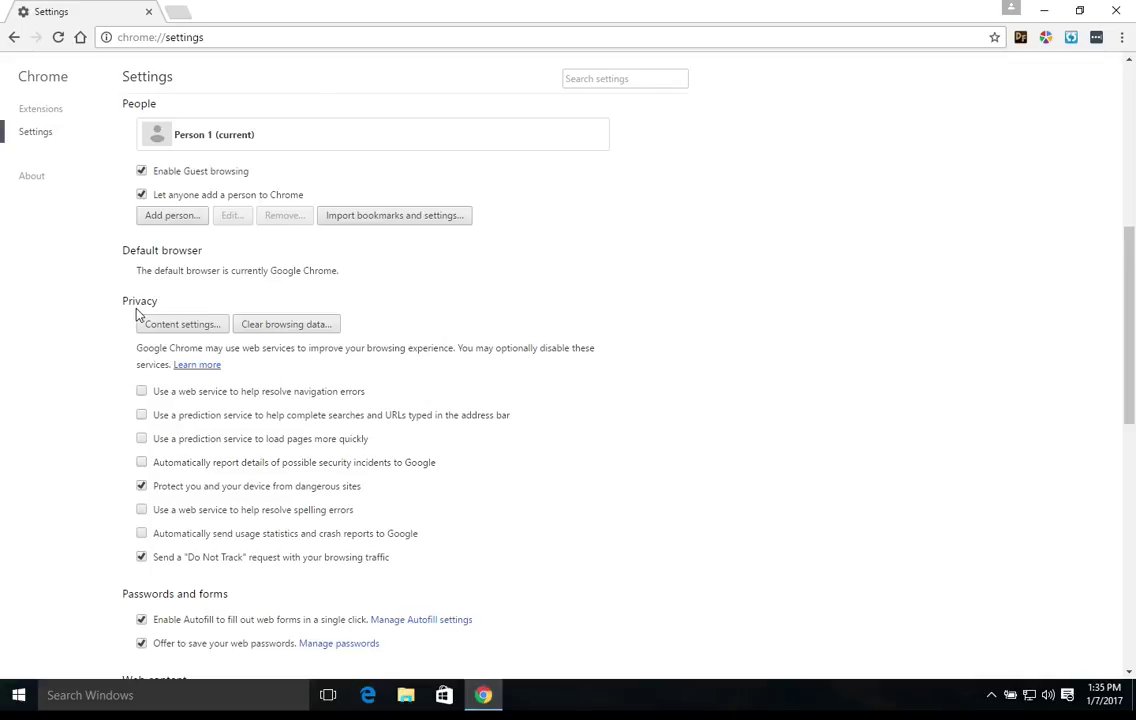
- Re-enable the three navigation-error and prediction options, then disable them again
click(141, 438)
click(141, 415)
click(141, 391)
click(141, 391)
click(141, 415)
click(141, 438)
- Under System, uncheck 'Continue running background apps when Google Chrome is closed'
scroll(97, 470, down, 2)
scroll(97, 470, down, 1)
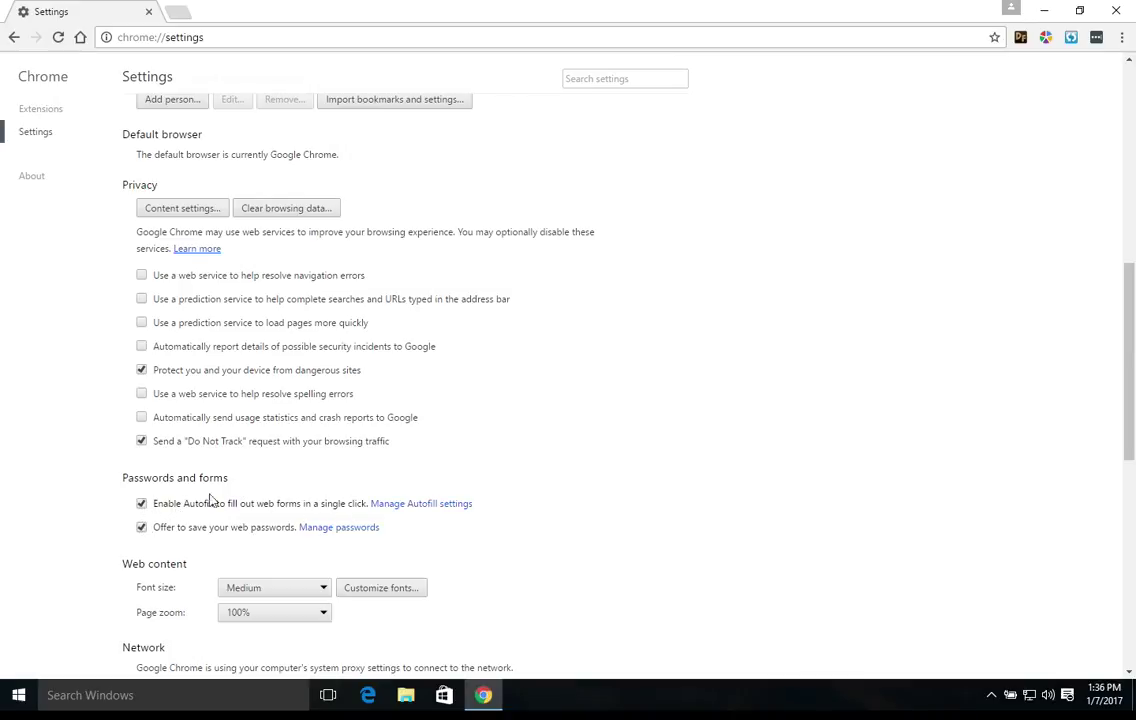
scroll(299, 502, down, 2)
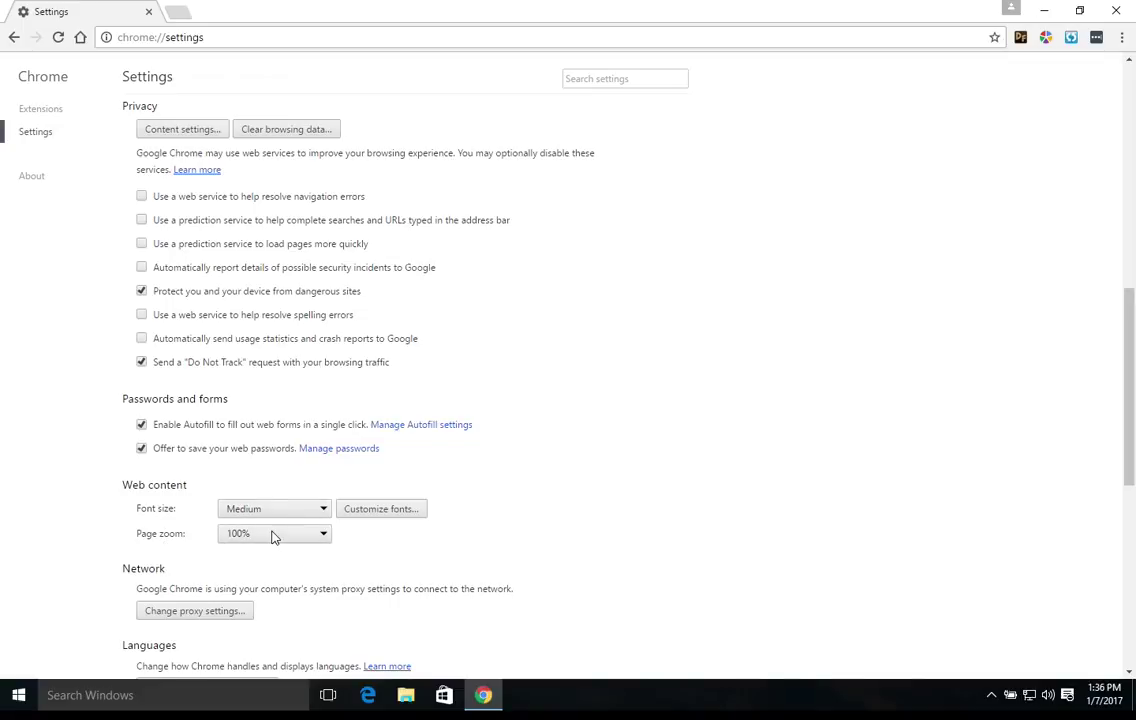
scroll(273, 537, down, 4)
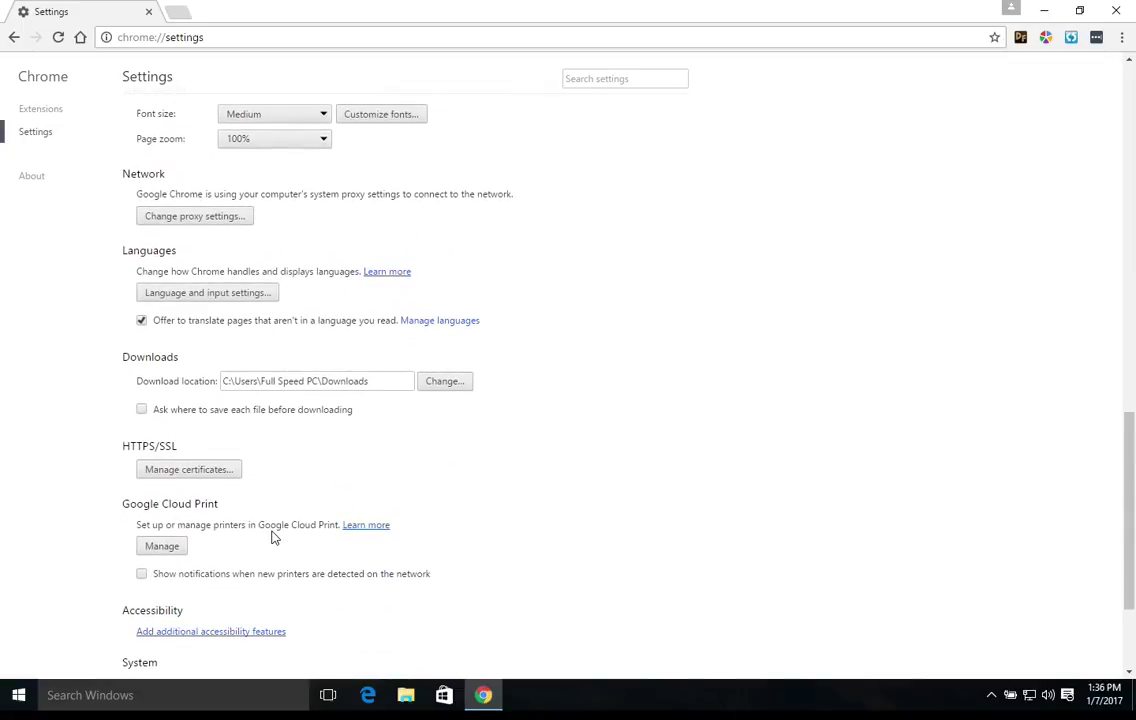
scroll(273, 537, down, 2)
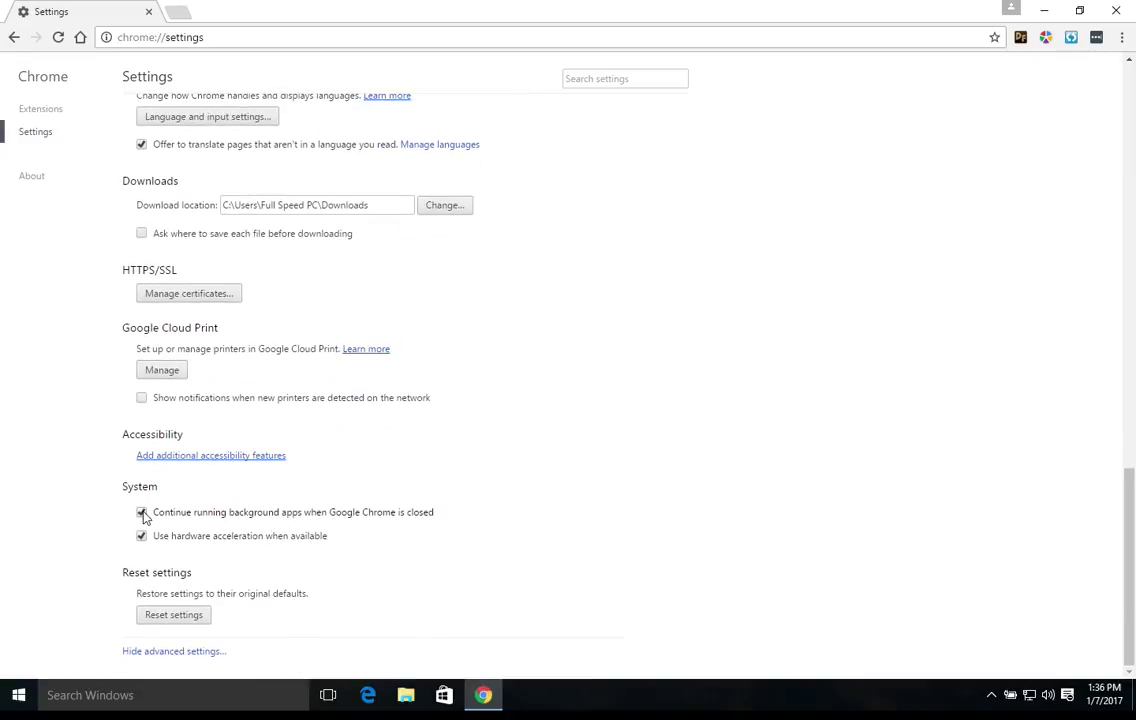
click(142, 513)
- On the Extensions page, remove Allin1Convert, Farmville Toolbar and Enjoy Music Player
click(42, 110)
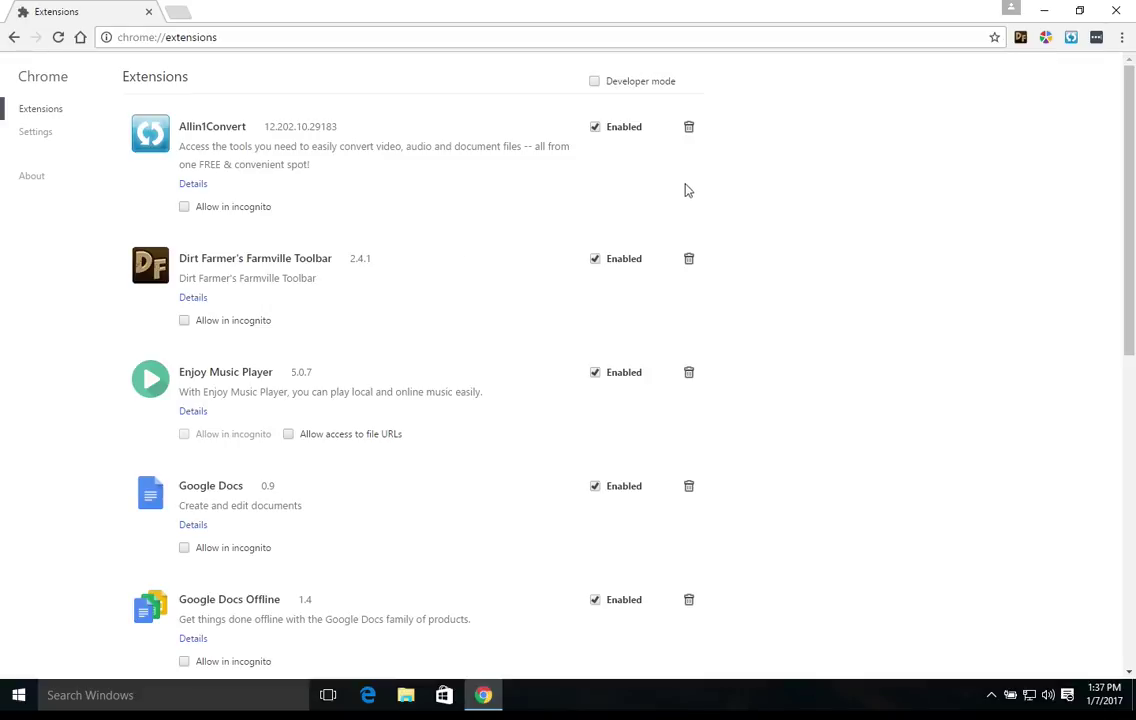
click(688, 131)
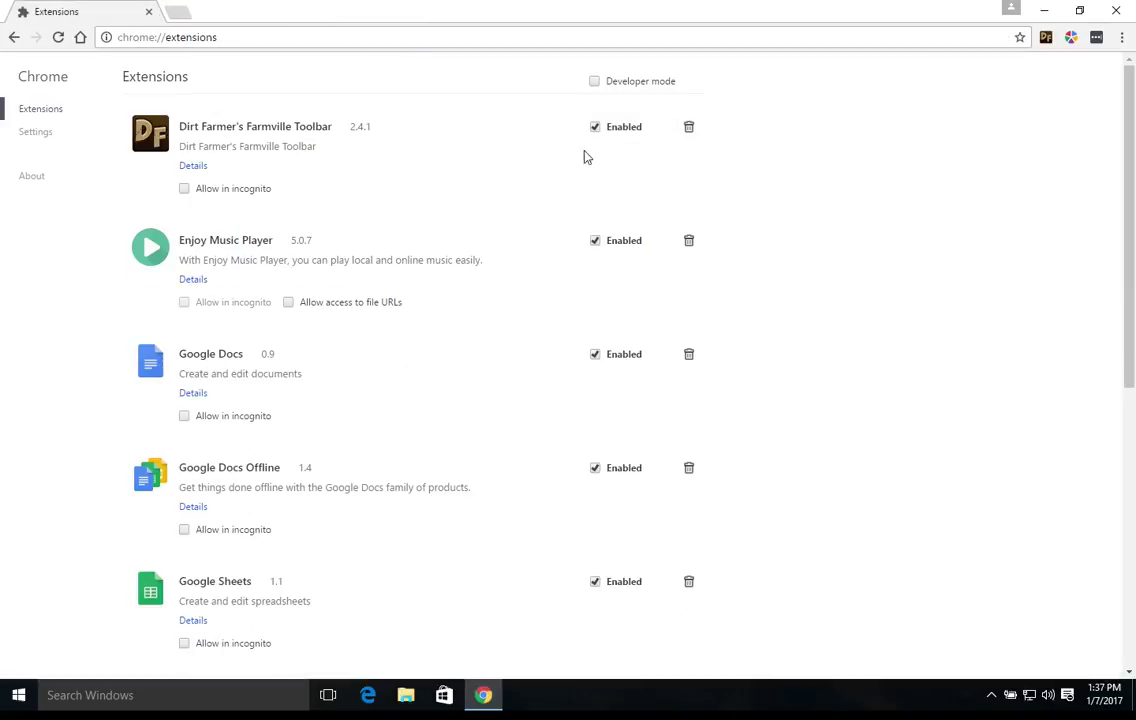
click(689, 128)
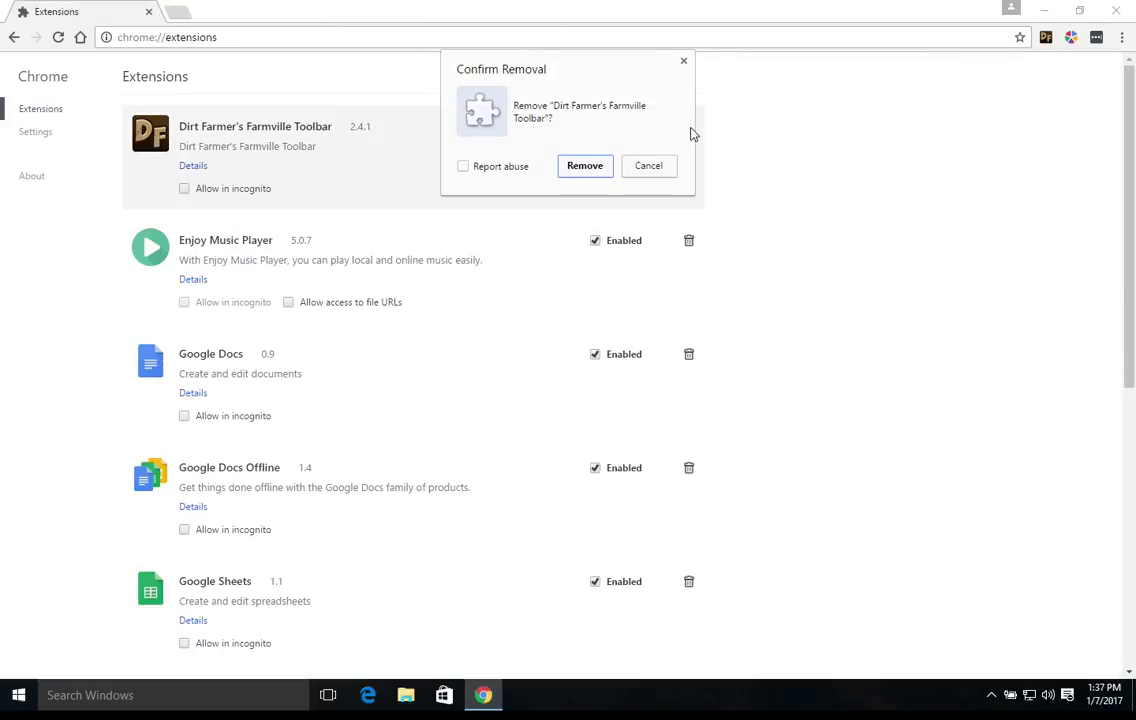
click(584, 166)
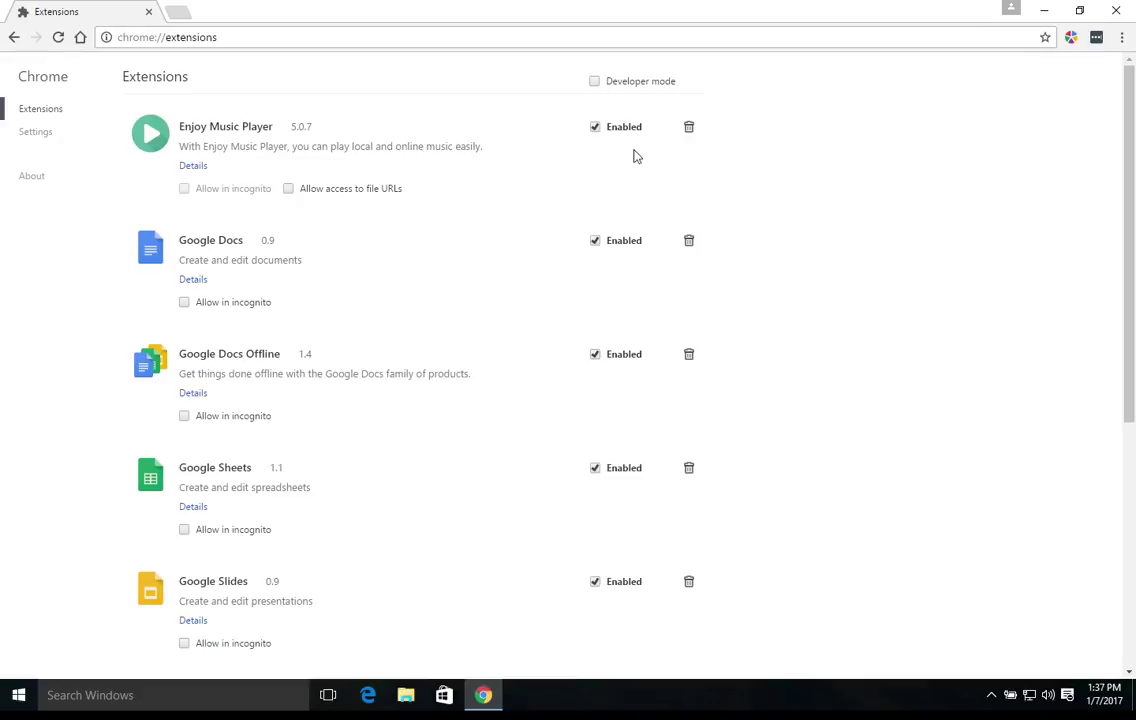
click(689, 128)
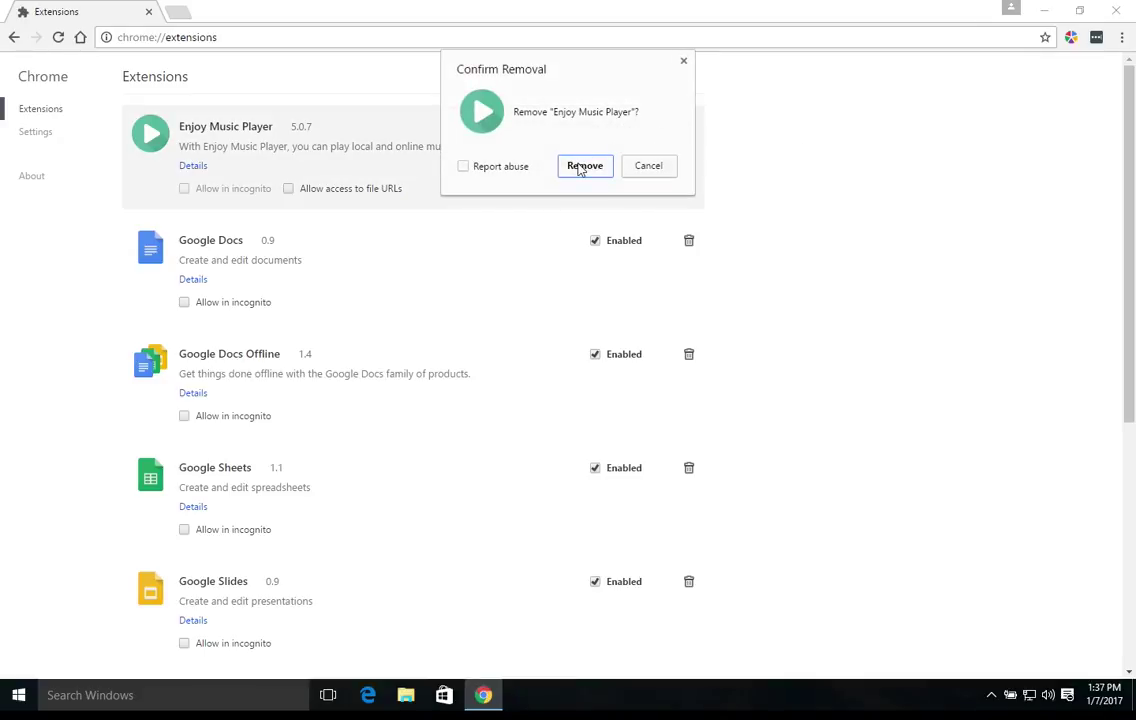
click(582, 166)
scroll(440, 264, down, 2)
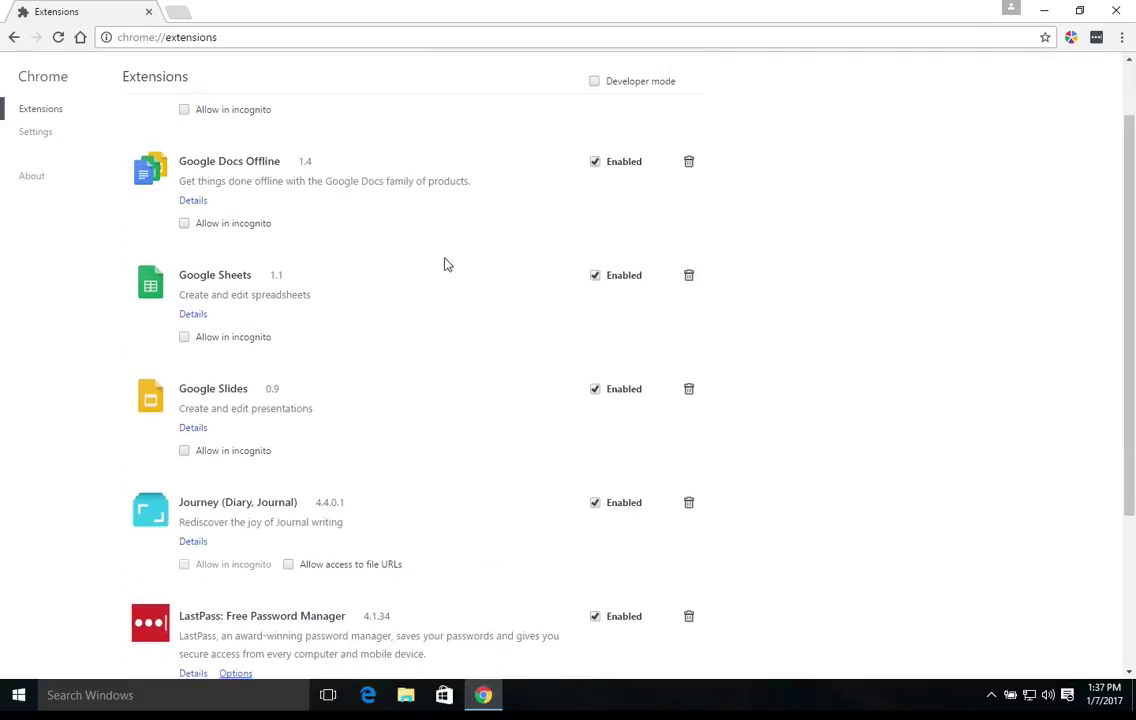
scroll(418, 292, up, 2)
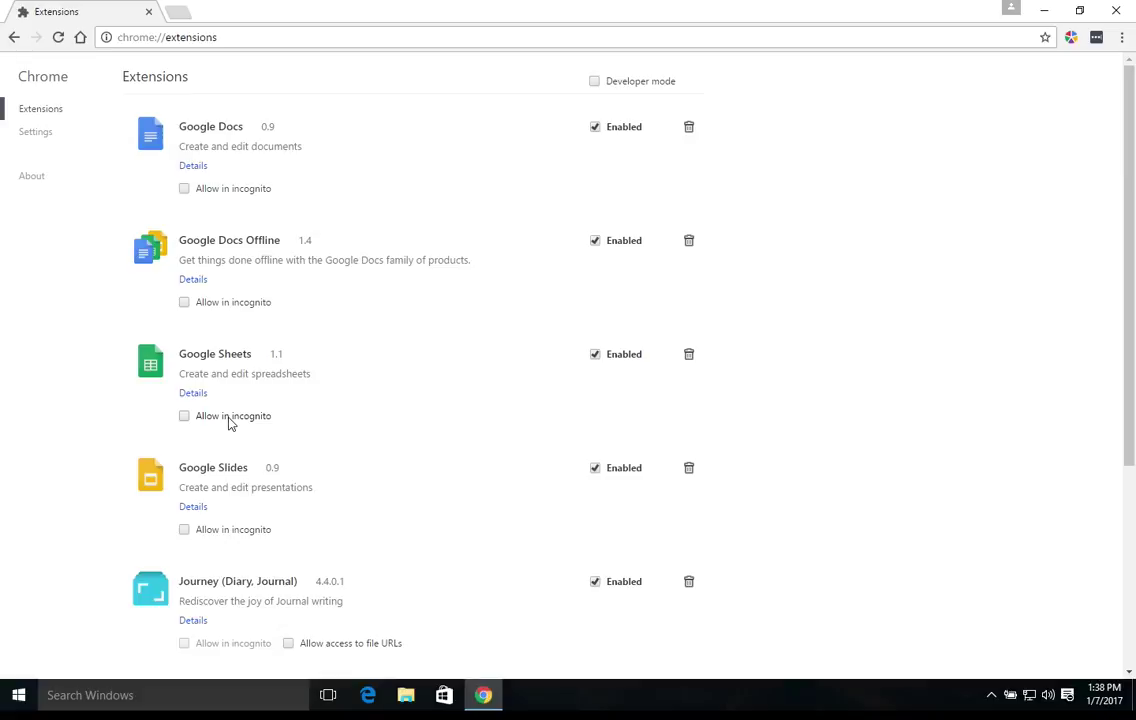
- Disable the Google Slides, Sheets, Docs Offline and Docs extensions
click(595, 469)
click(596, 356)
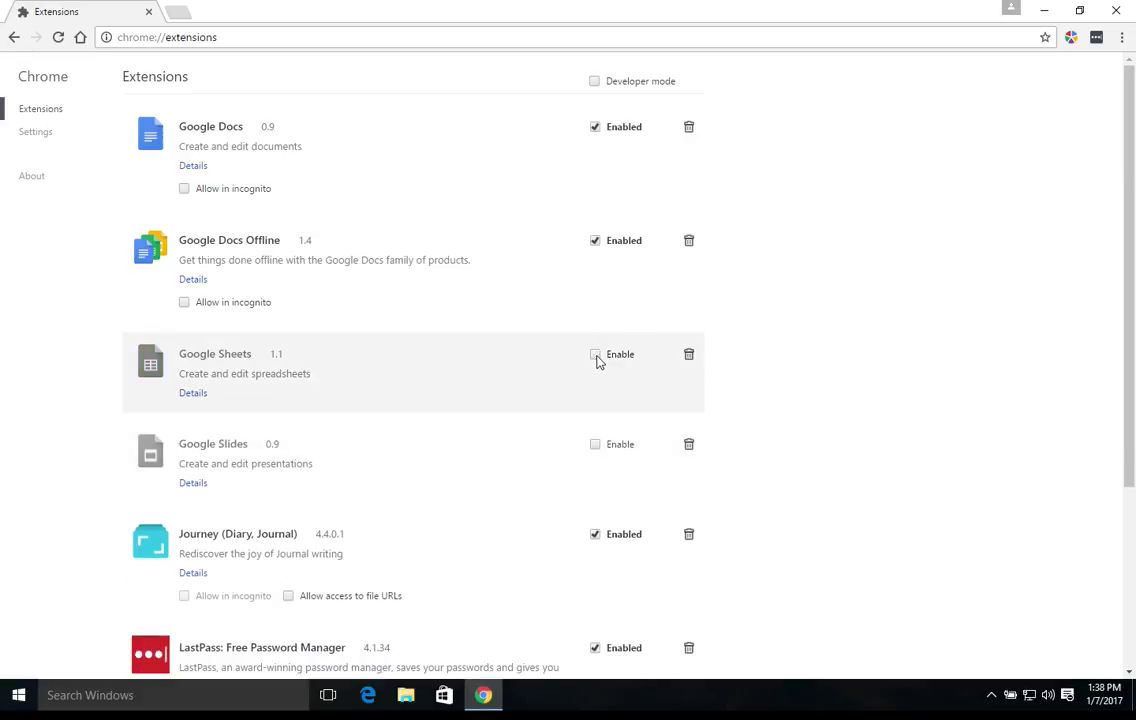
click(596, 241)
click(596, 129)
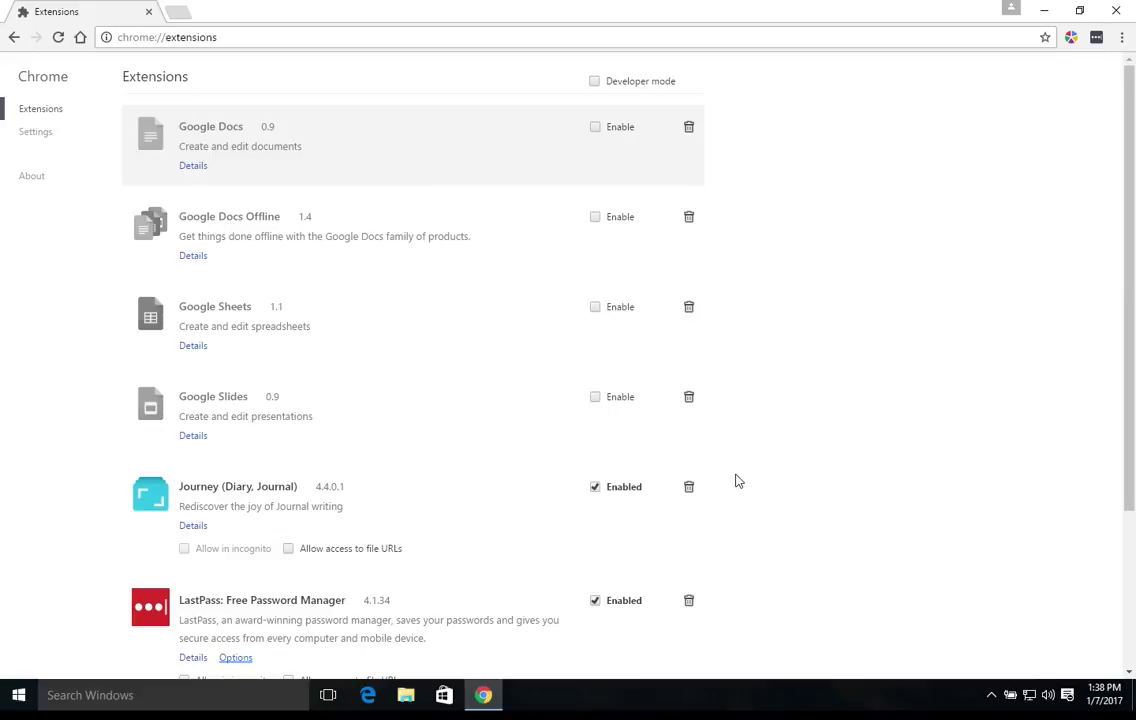
- Remove Journey and Link Research SEO Toolbar, disable LastPass, and return to Extensions
scroll(741, 482, down, 1)
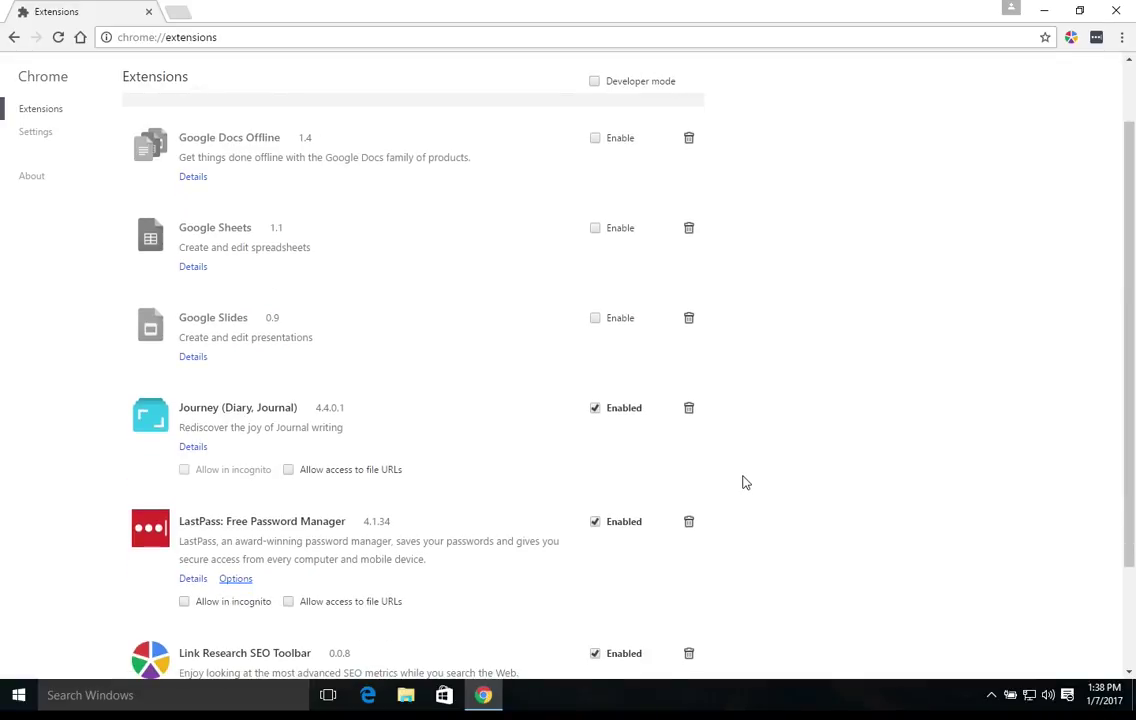
click(689, 411)
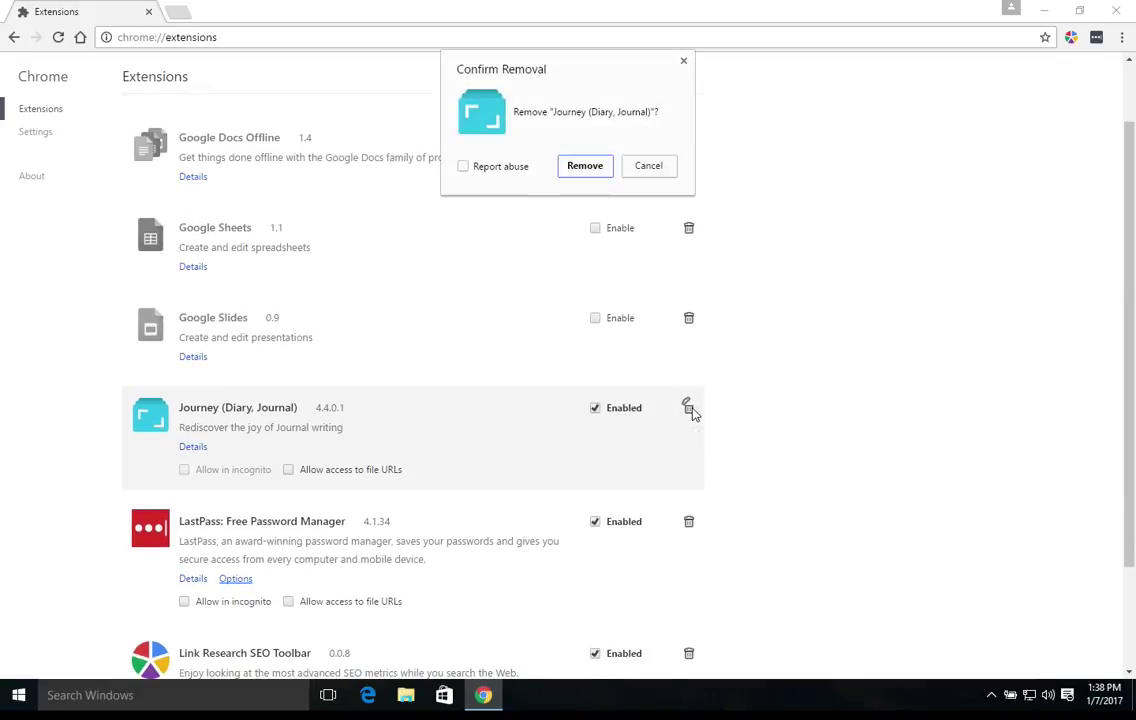
click(587, 168)
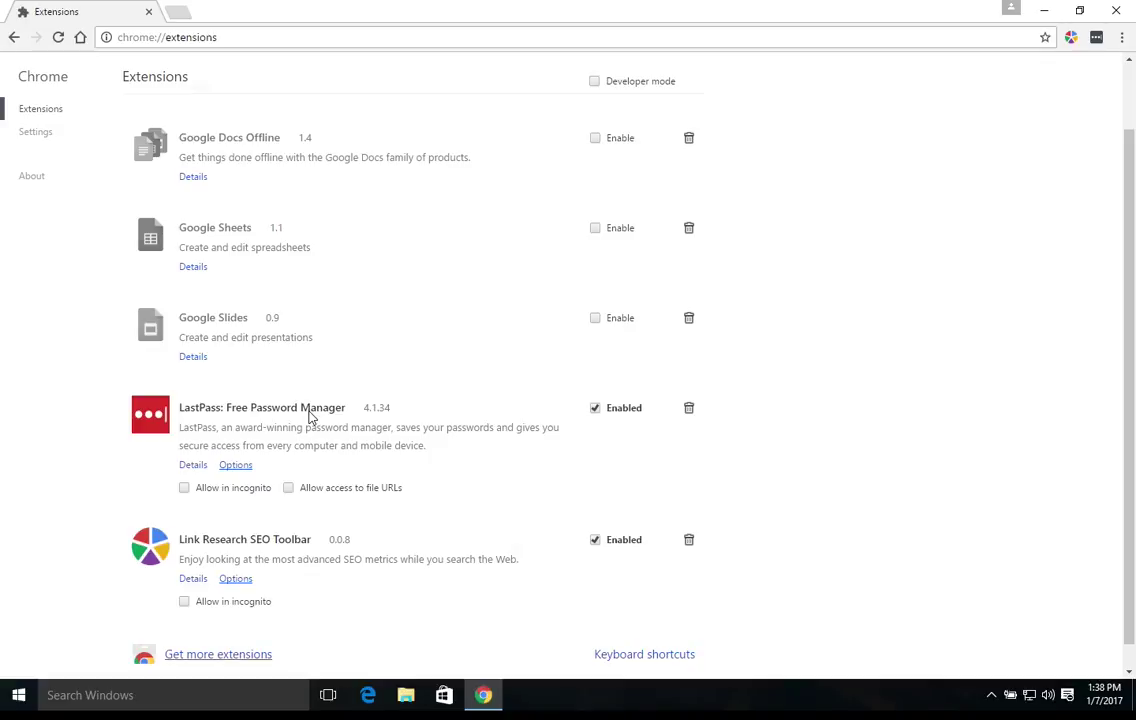
click(595, 409)
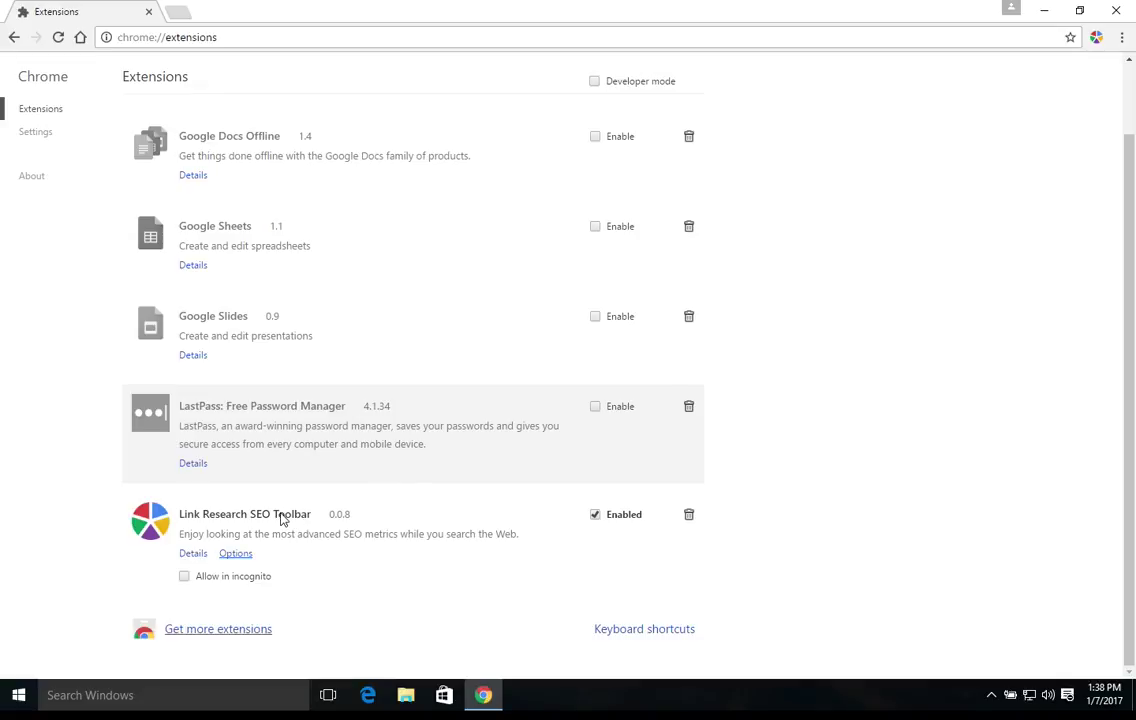
click(687, 518)
click(588, 171)
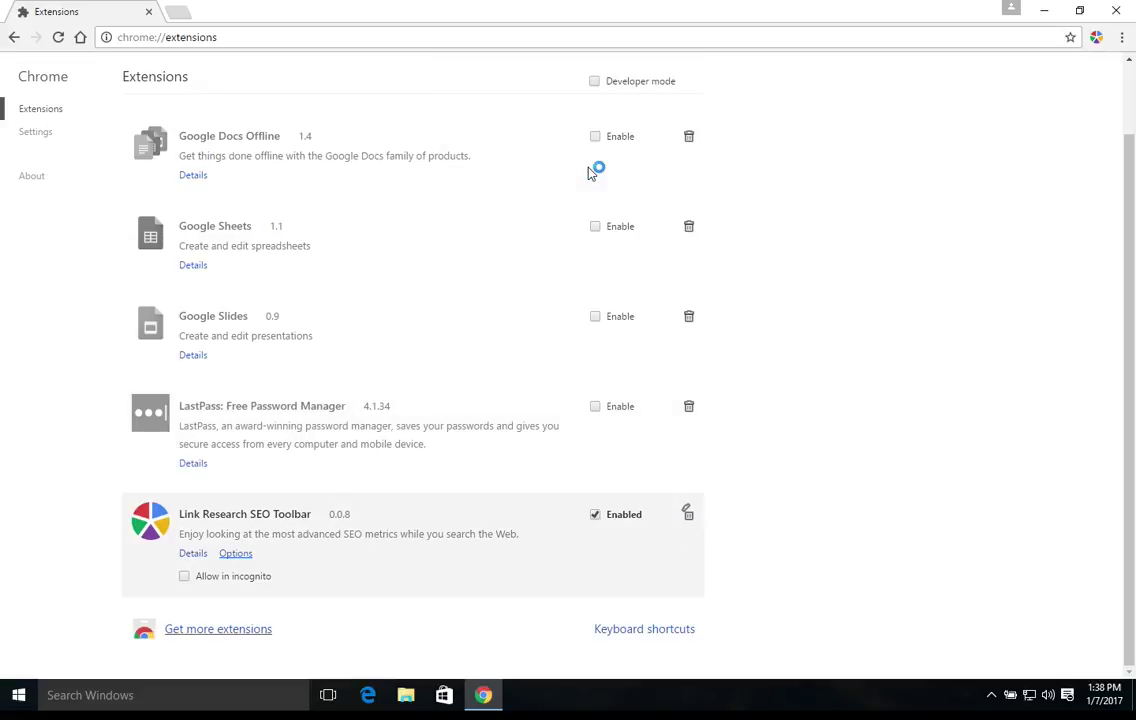
key(ctrl+shift+Tab)
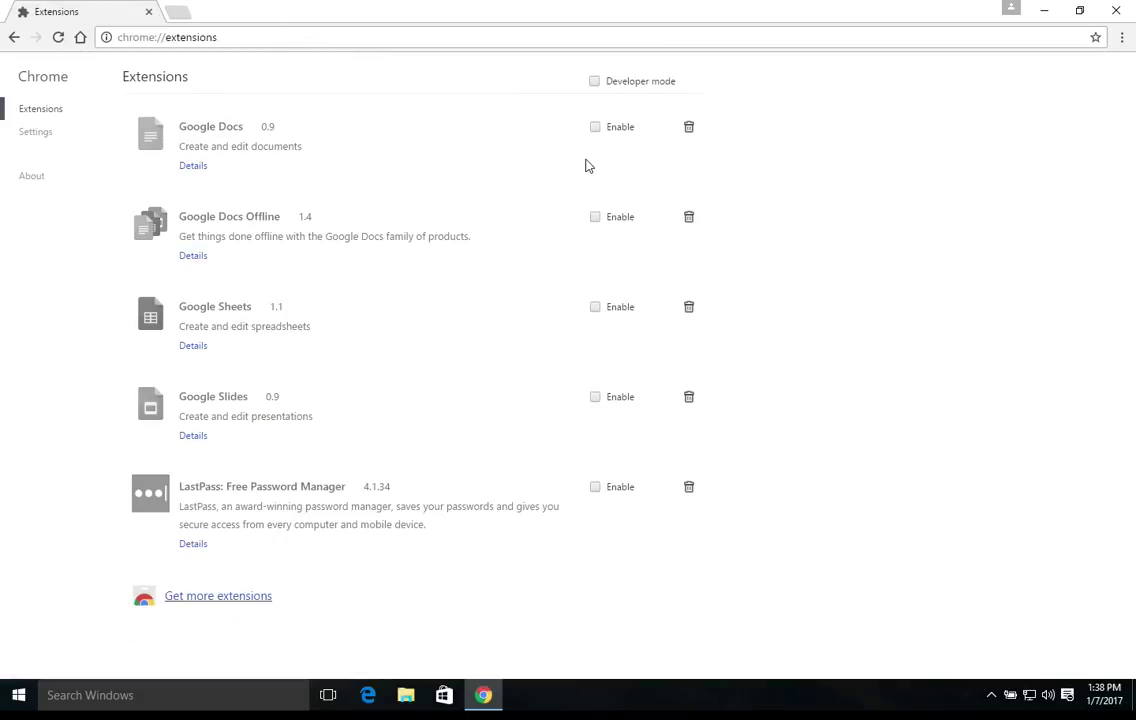
- Turn on Developer mode and run 'Update extensions now'
click(595, 82)
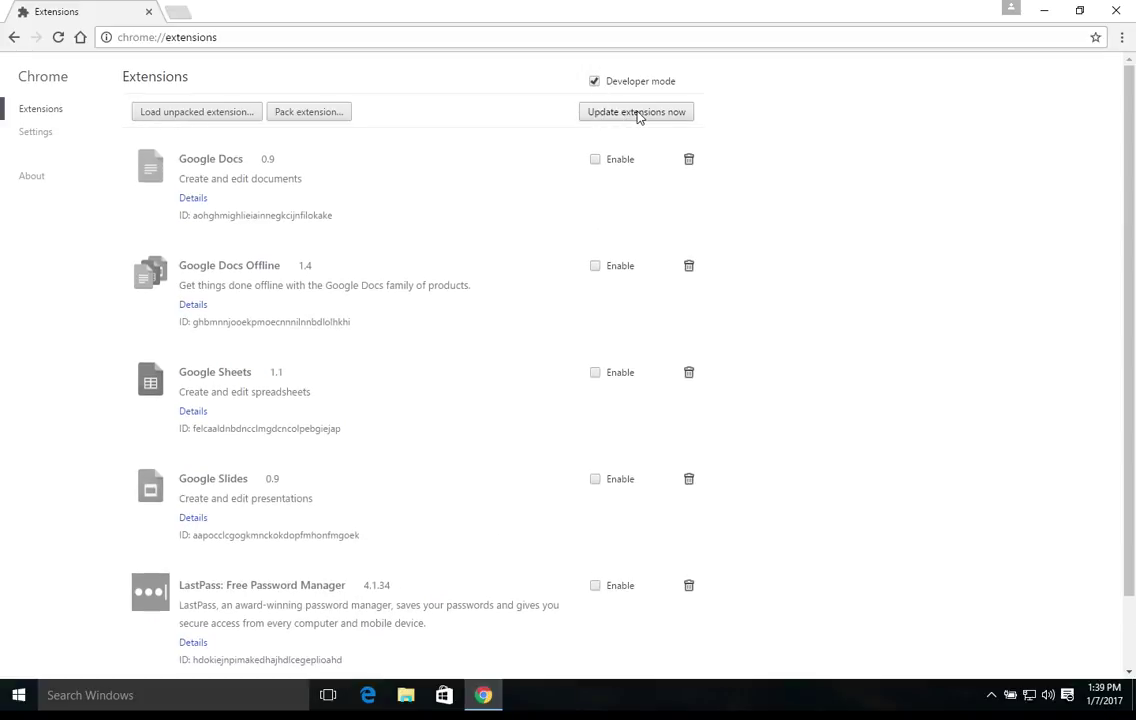
click(636, 112)
- Go to chrome://apps from the address bar
click(221, 38)
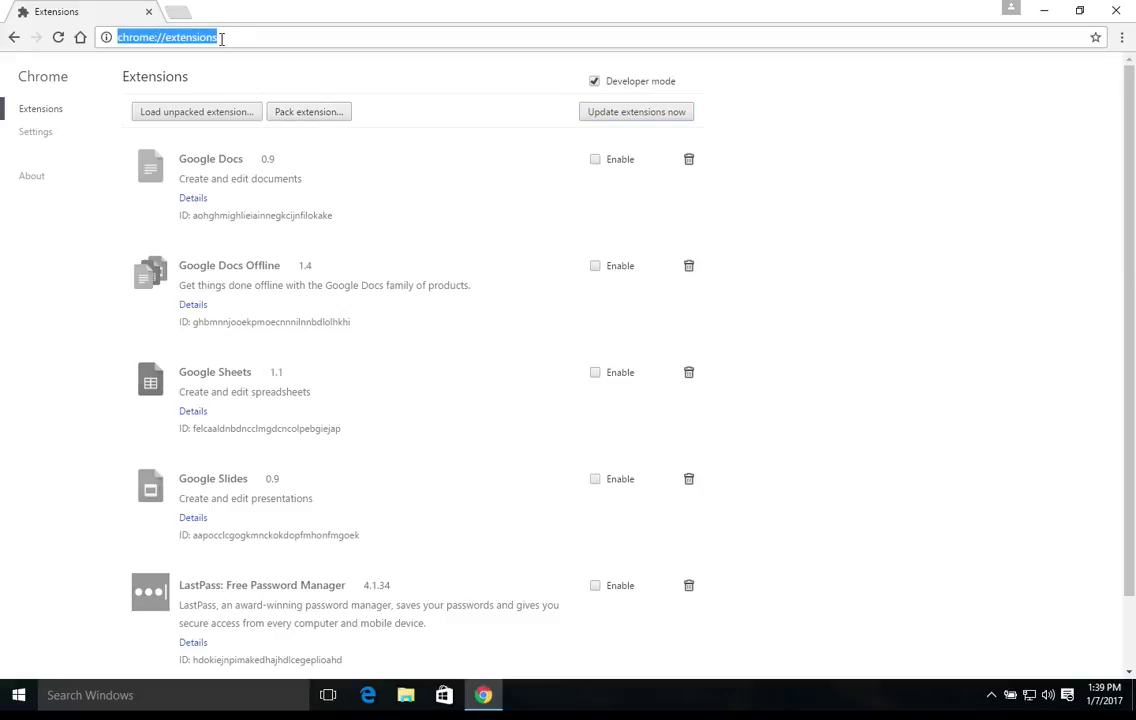
click(221, 38)
key(BackSpace)
key(BackSpace)
key(BackSpace)
key(BackSpace)
key(BackSpace)
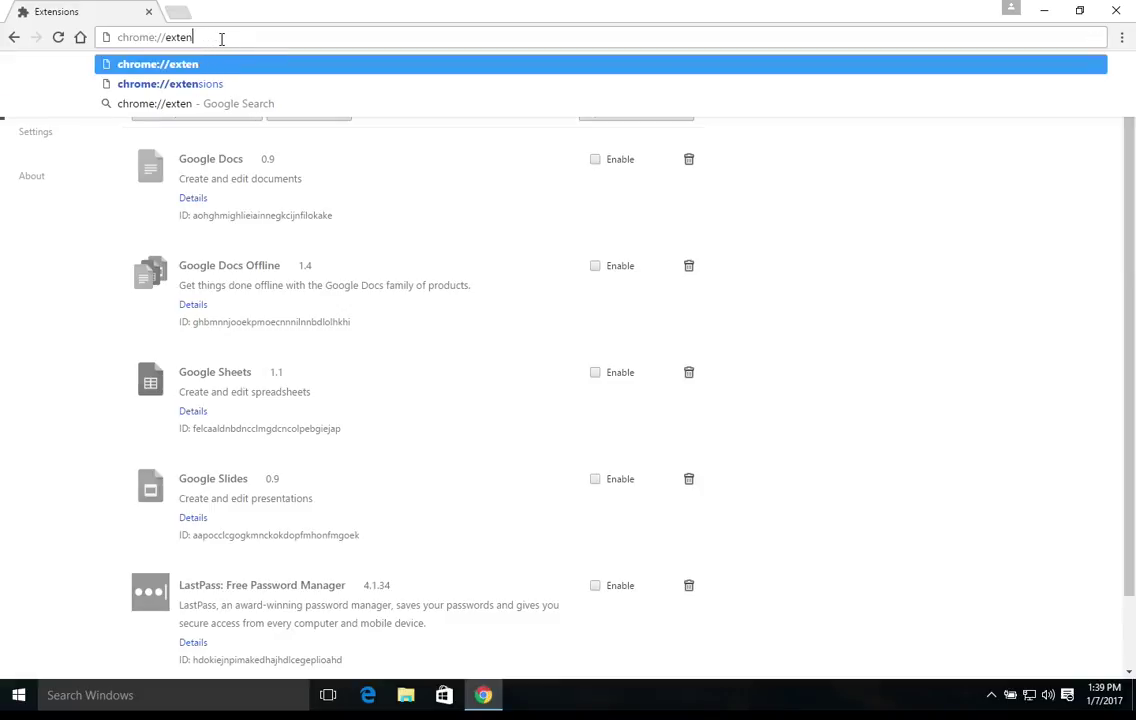
key(BackSpace)
key(BackSpace)
key(BackSpace)
key(BackSpace)
key(BackSpace)
text(ap)
key(Down)
key(Down)
key(Return)
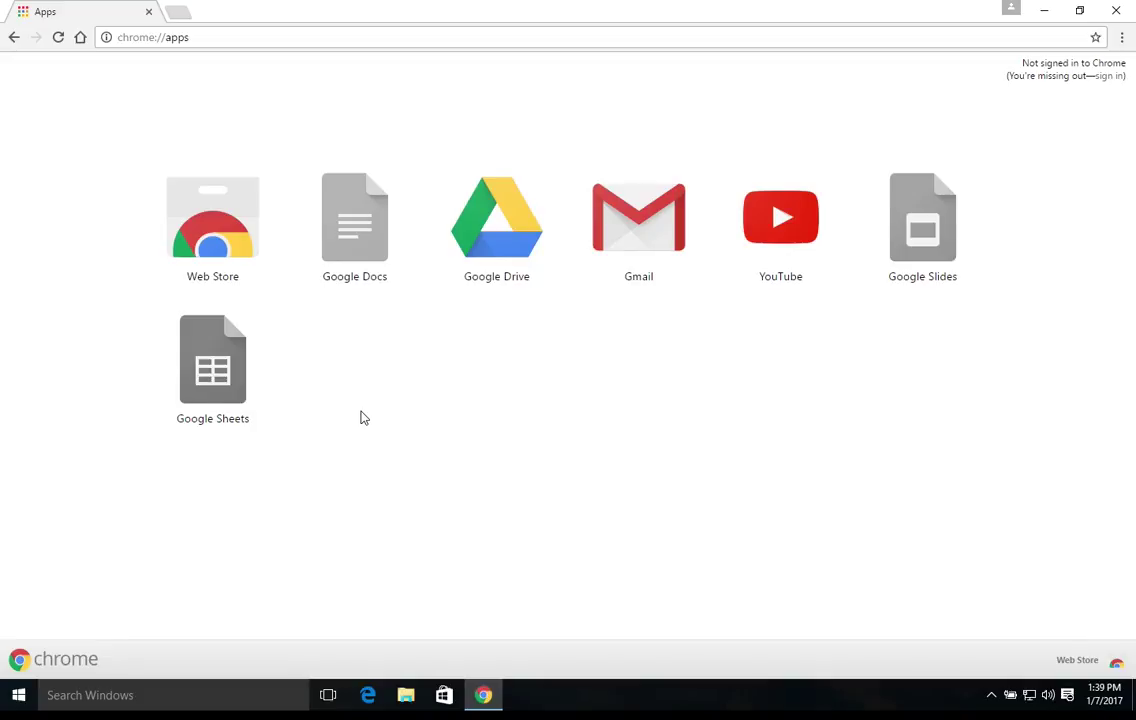
- Bring up the context menu for the Google Drive app
right_click(497, 232)
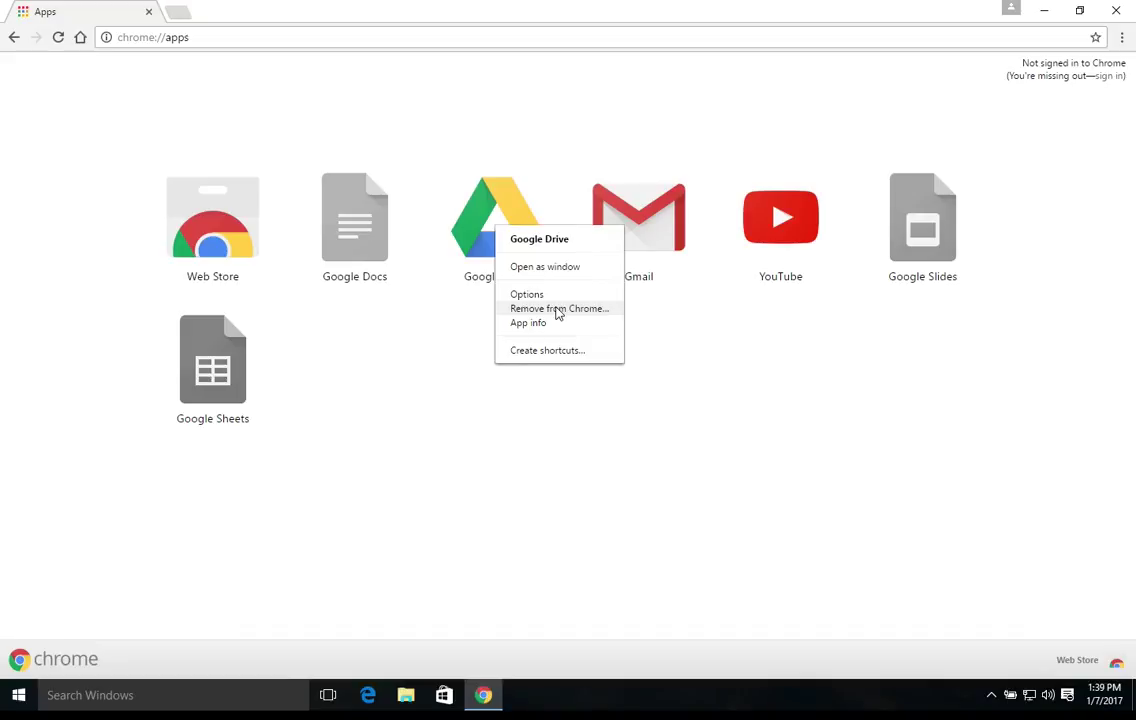
click(393, 307)
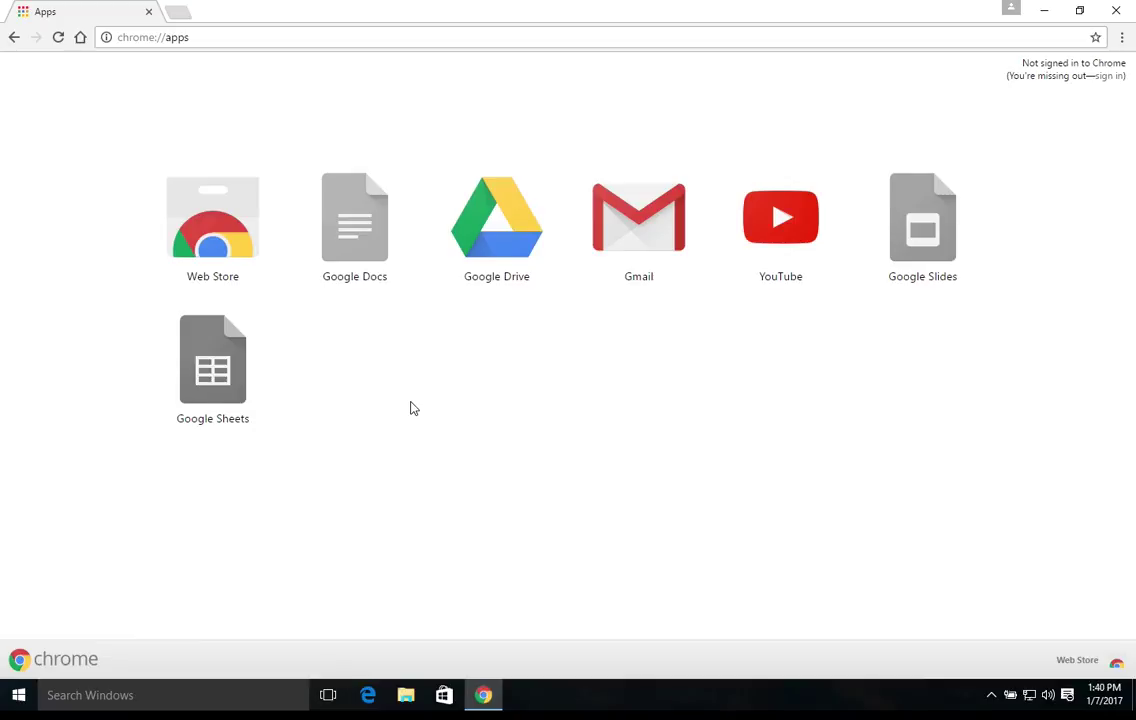
right_click(508, 243)
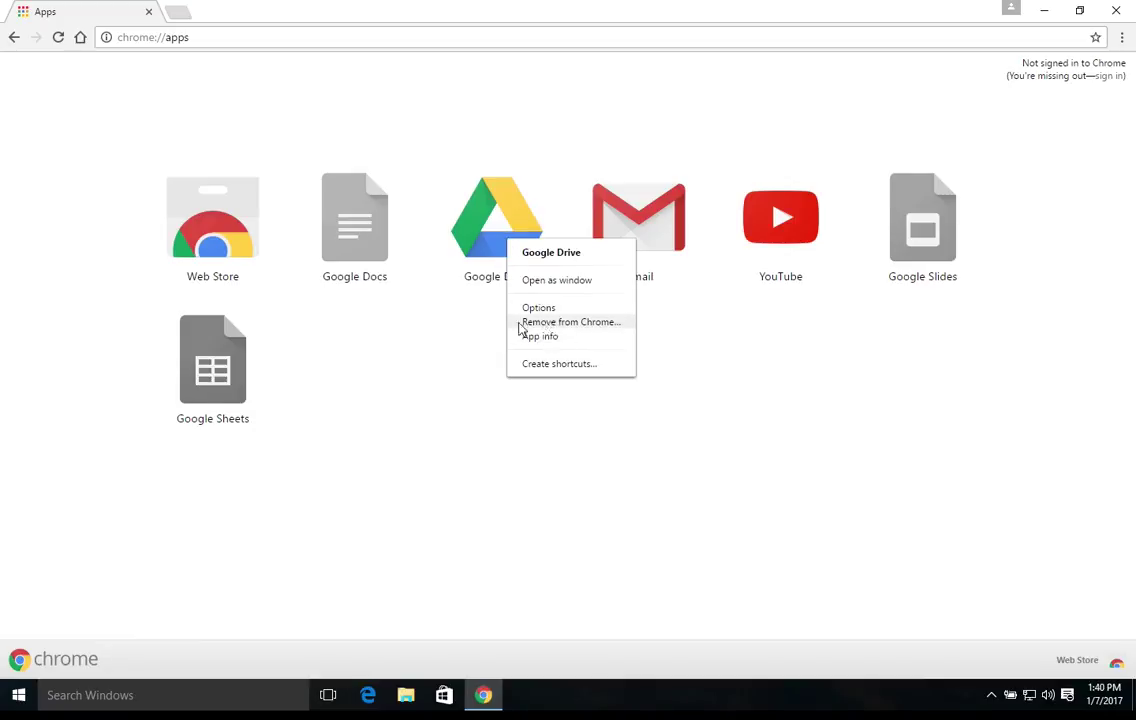